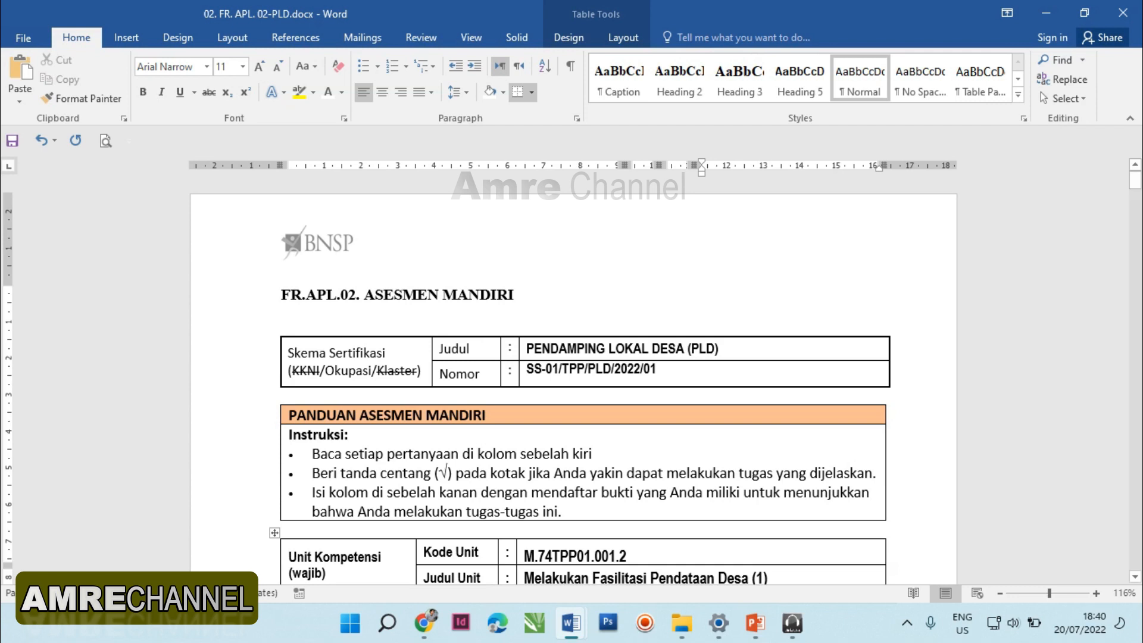
Step: Review the assessment instructions and the elements and criteria of the unit Melakukan Fasilitasi Pendataan Desa (1)
scroll(571, 381, down, 4)
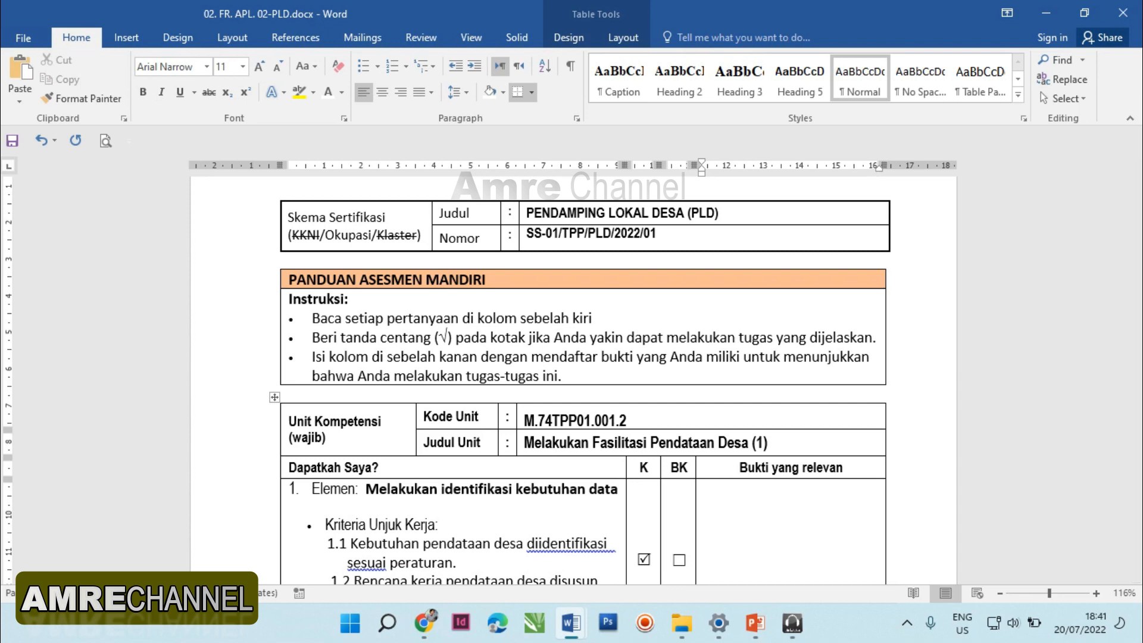
scroll(584, 381, down, 3)
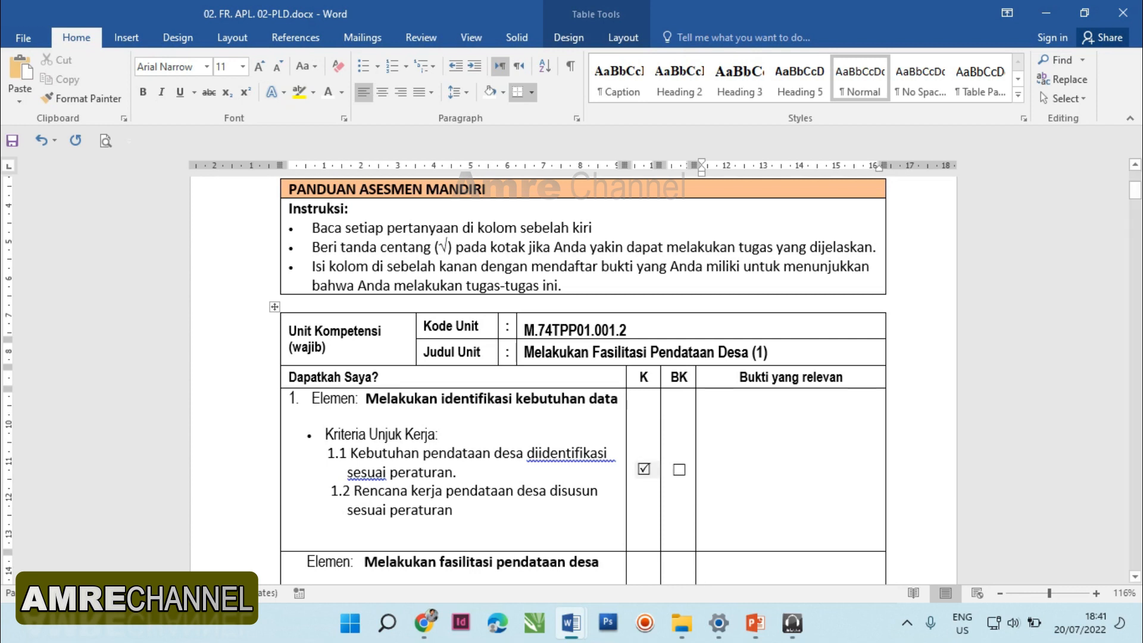
click(645, 470)
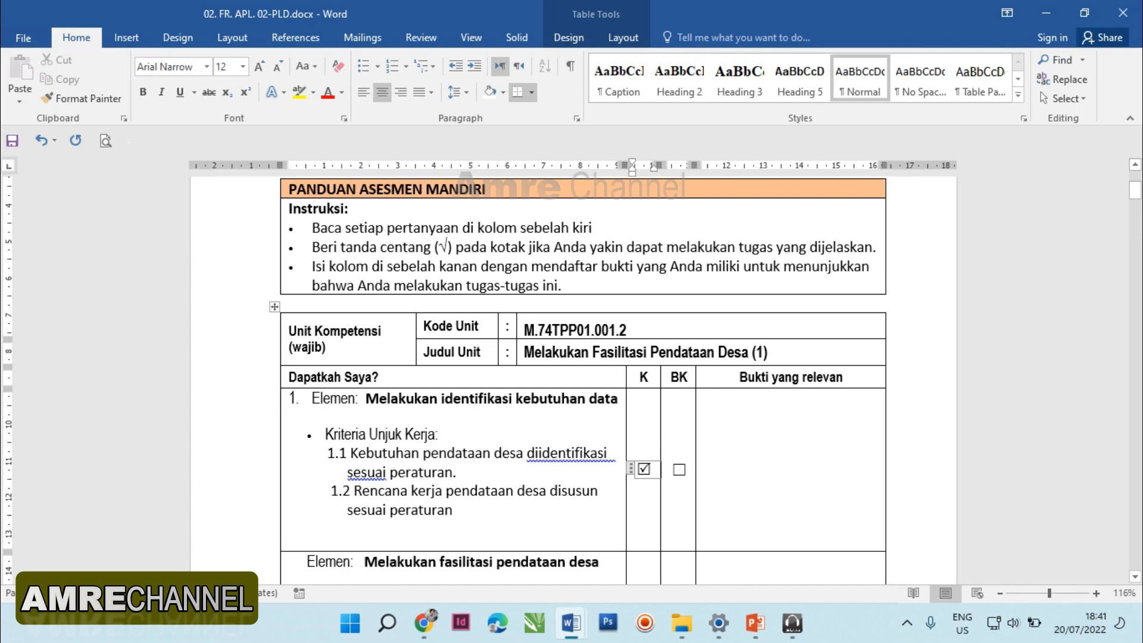
scroll(577, 381, down, 3)
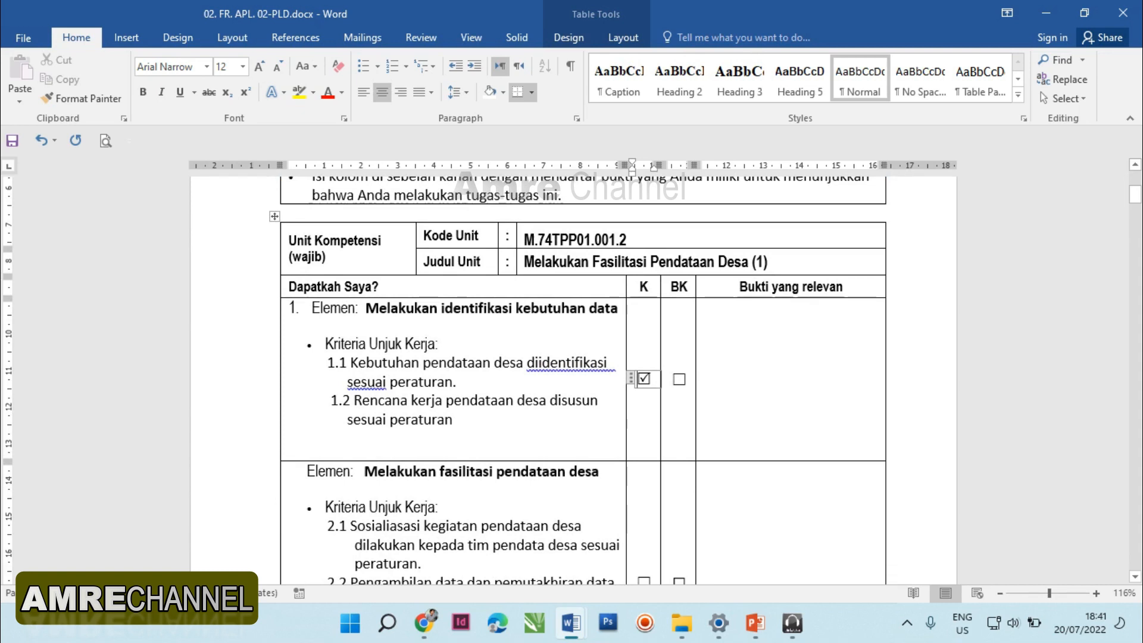
scroll(572, 381, down, 3)
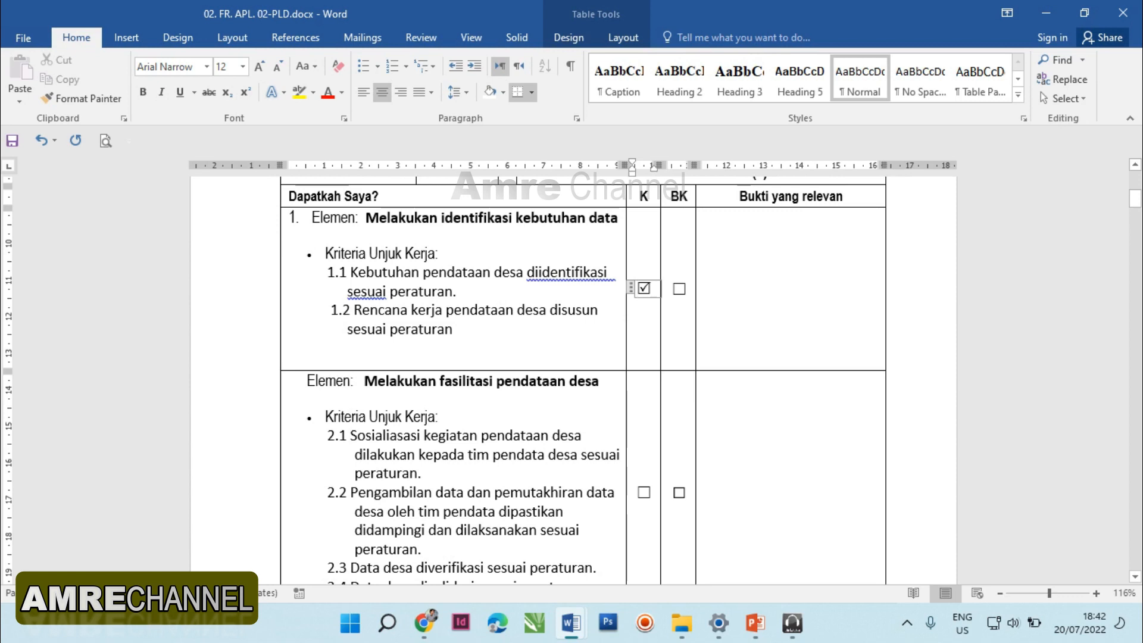
scroll(571, 370, down, 3)
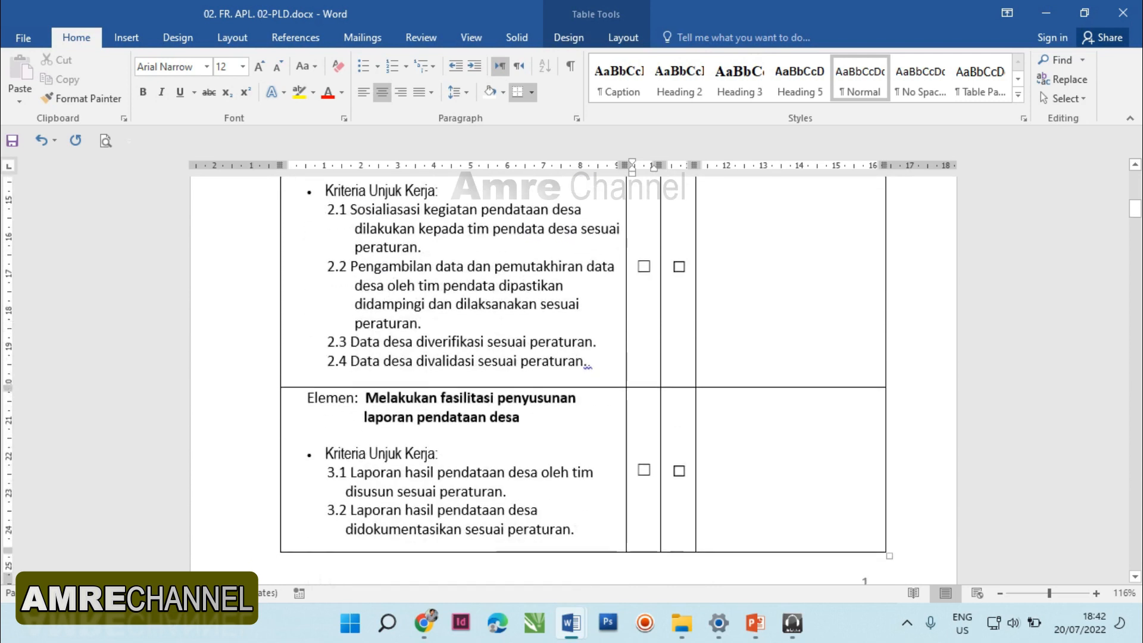
scroll(571, 369, down, 4)
scroll(644, 361, down, 9)
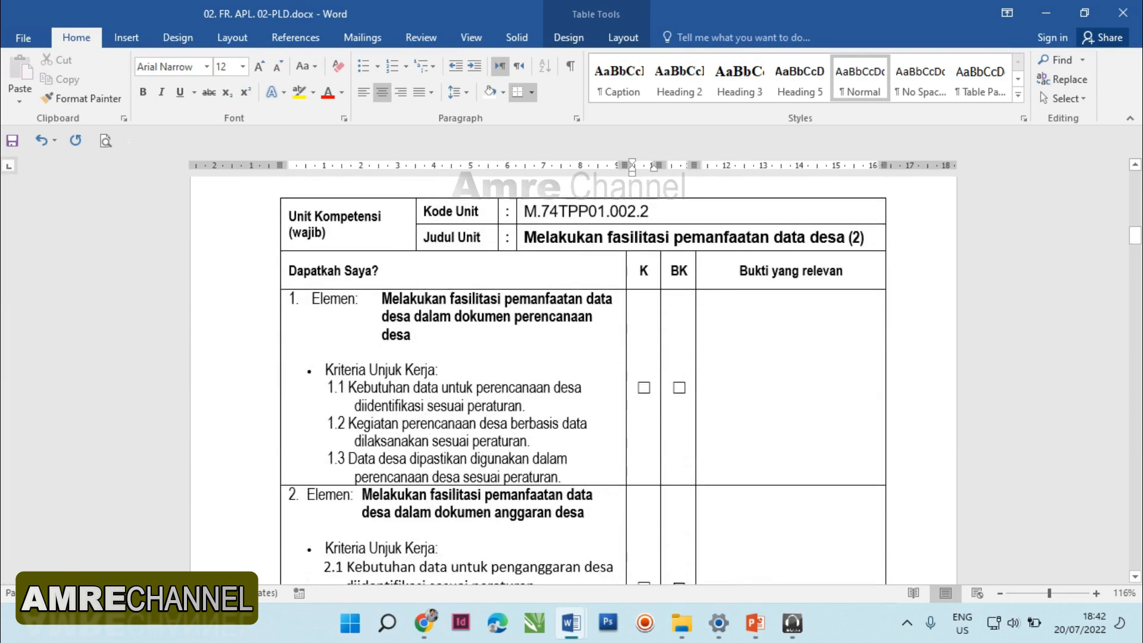
Step: Tick the K checkboxes for elements 1 and 2 of unit M.74TPP01.002.2, Melakukan fasilitasi pemanfaatan data desa
click(645, 360)
scroll(645, 361, up, 3)
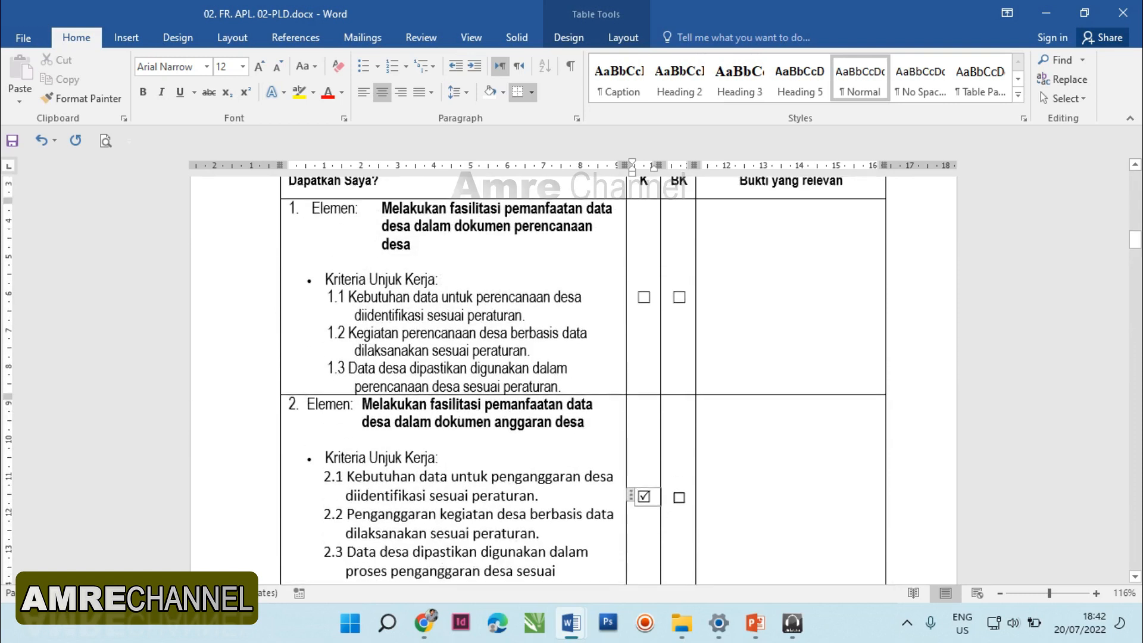
click(644, 297)
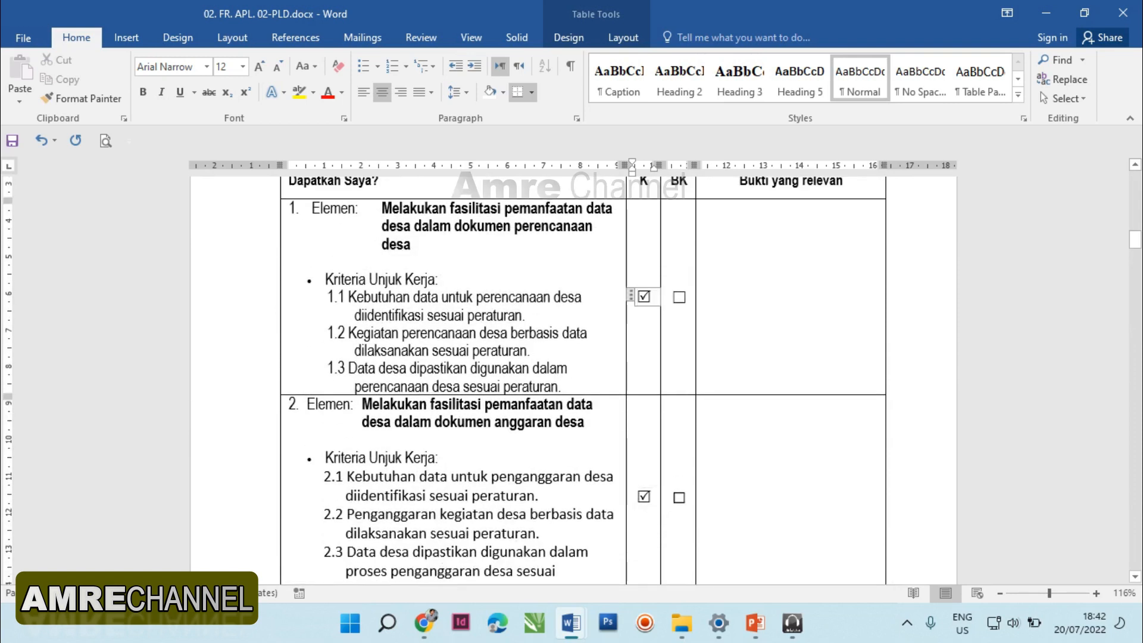
Step: Tick the K checkboxes for the elements of the unit Memfasilitasi Perencanaan Pembangunan Desa (4)
scroll(587, 352, down, 10)
click(643, 398)
scroll(586, 351, down, 10)
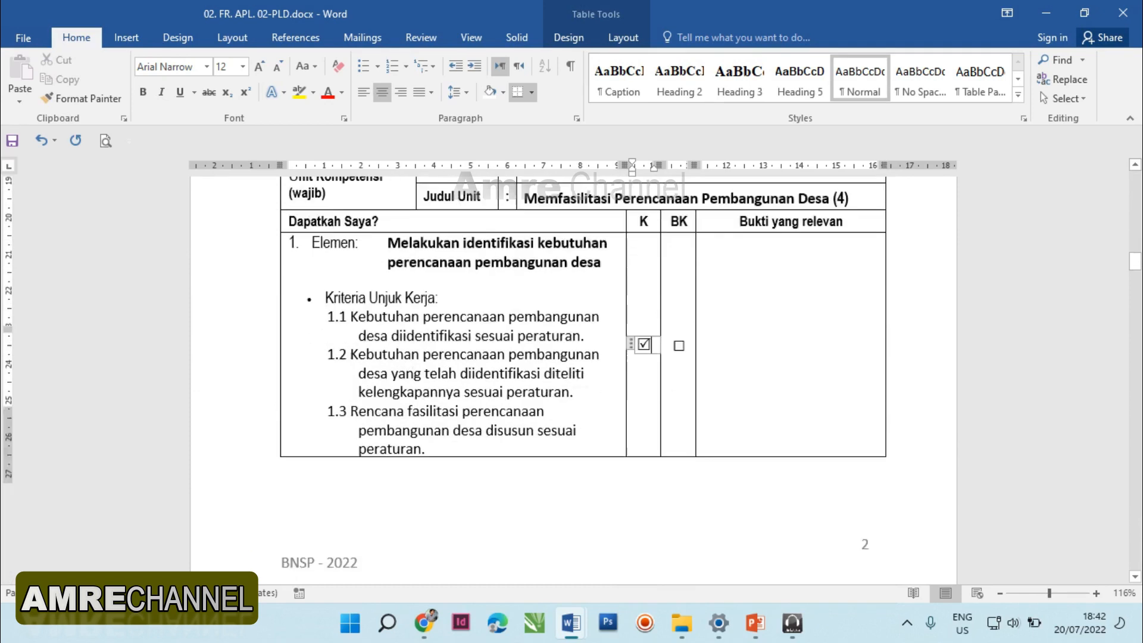
click(643, 322)
scroll(643, 323, down, 2)
scroll(644, 424, down, 2)
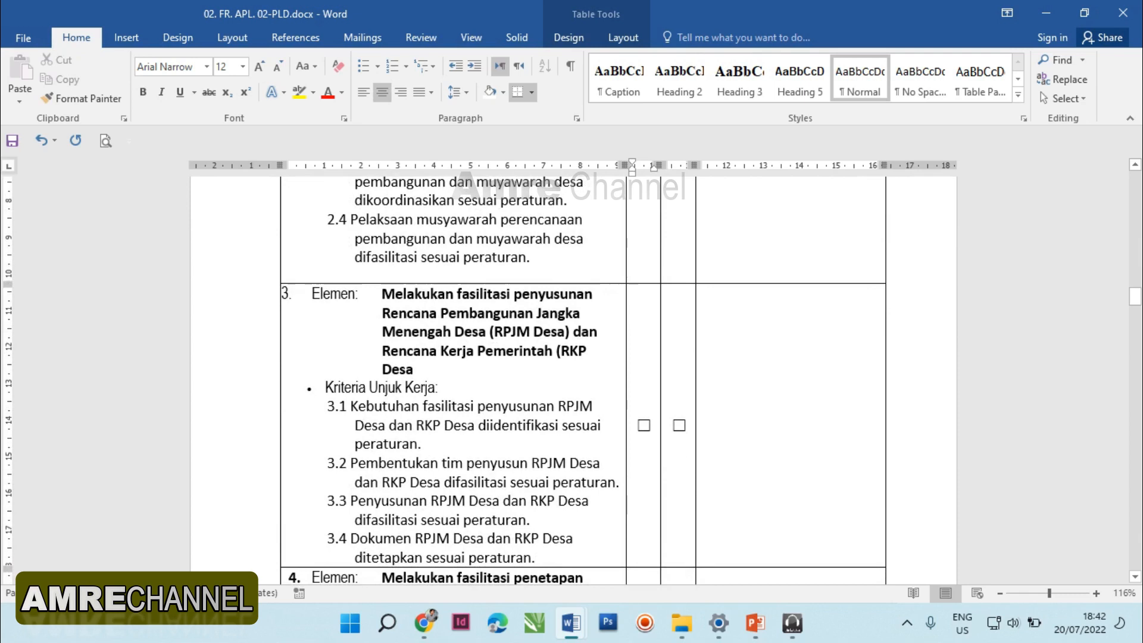
click(644, 424)
scroll(643, 424, down, 5)
click(643, 334)
Step: Tick the K checkboxes for elements 1 and 2 of unit M.74TPP01.005.2, Melakukan Fasilitasi Pelaksanaan Pembangunan Desa
scroll(643, 334, down, 7)
click(644, 447)
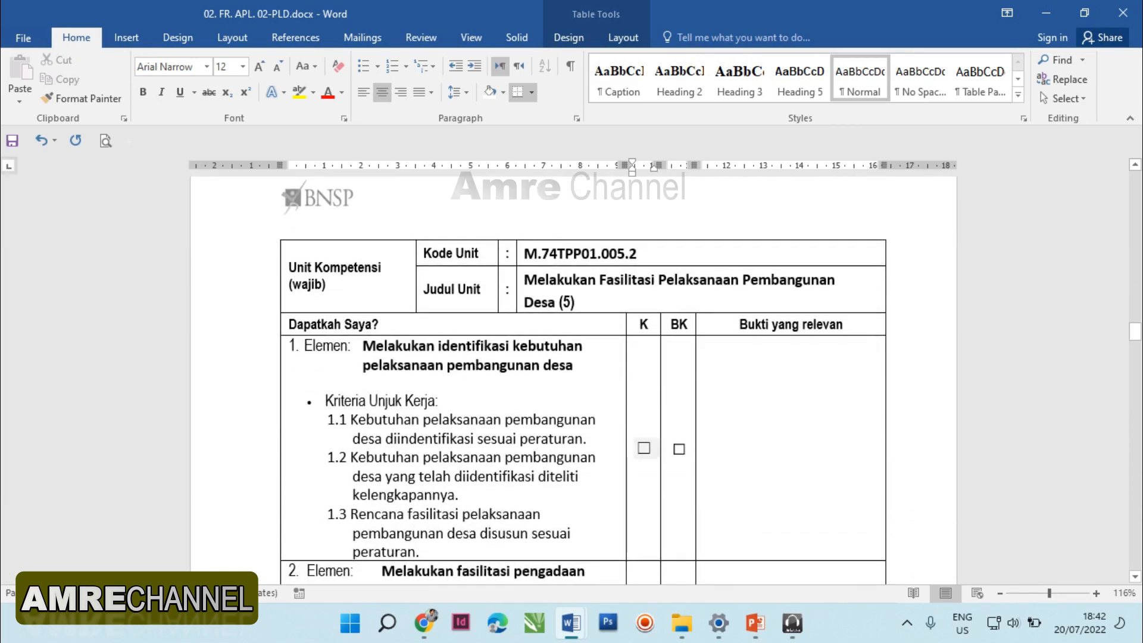
scroll(643, 448, down, 5)
click(643, 326)
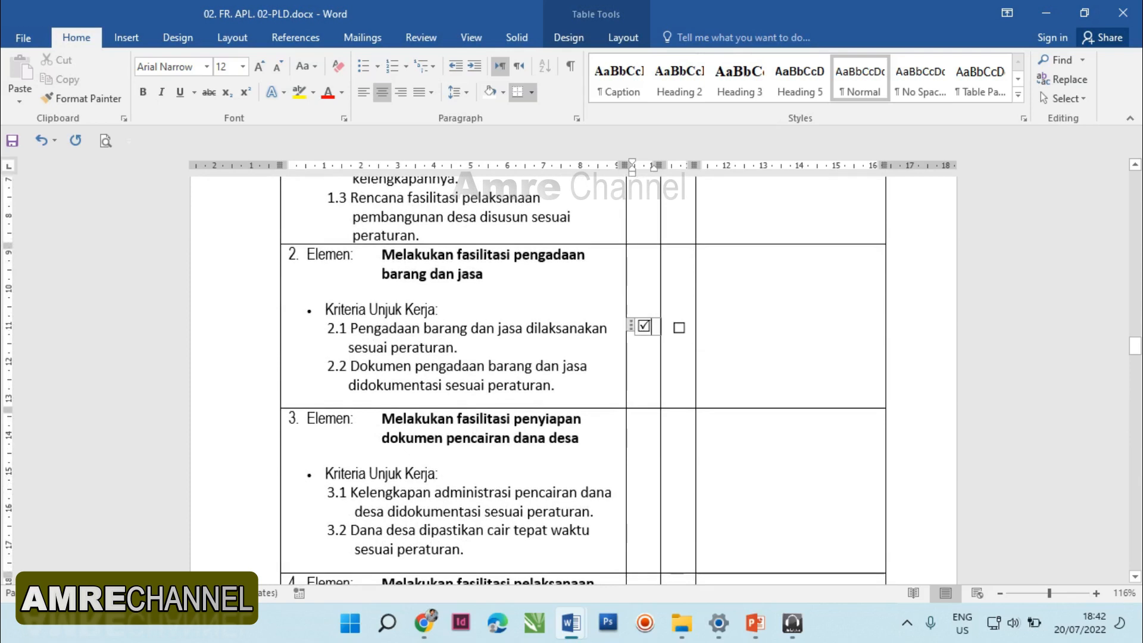
Step: Tick the K checkboxes for the three elements of unit M.74TPP01.006.2, Melakukan monitoring kegiatan pembangunan desa
scroll(643, 327, down, 9)
scroll(644, 411, down, 4)
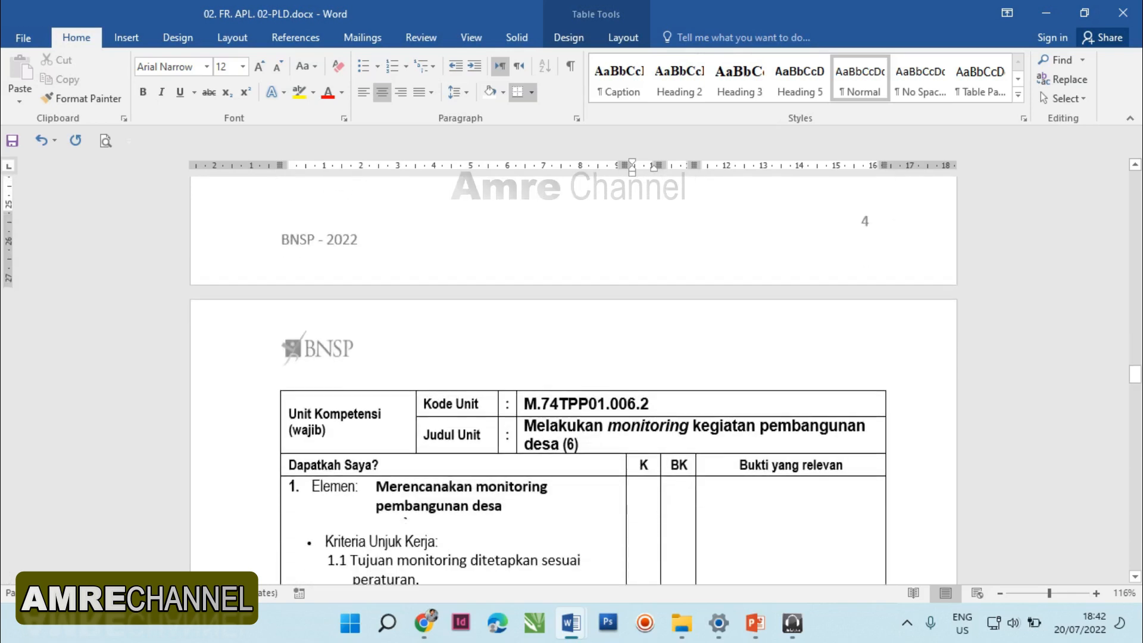
click(644, 416)
scroll(643, 416, down, 2)
scroll(644, 357, down, 3)
click(643, 369)
scroll(644, 369, down, 4)
click(644, 330)
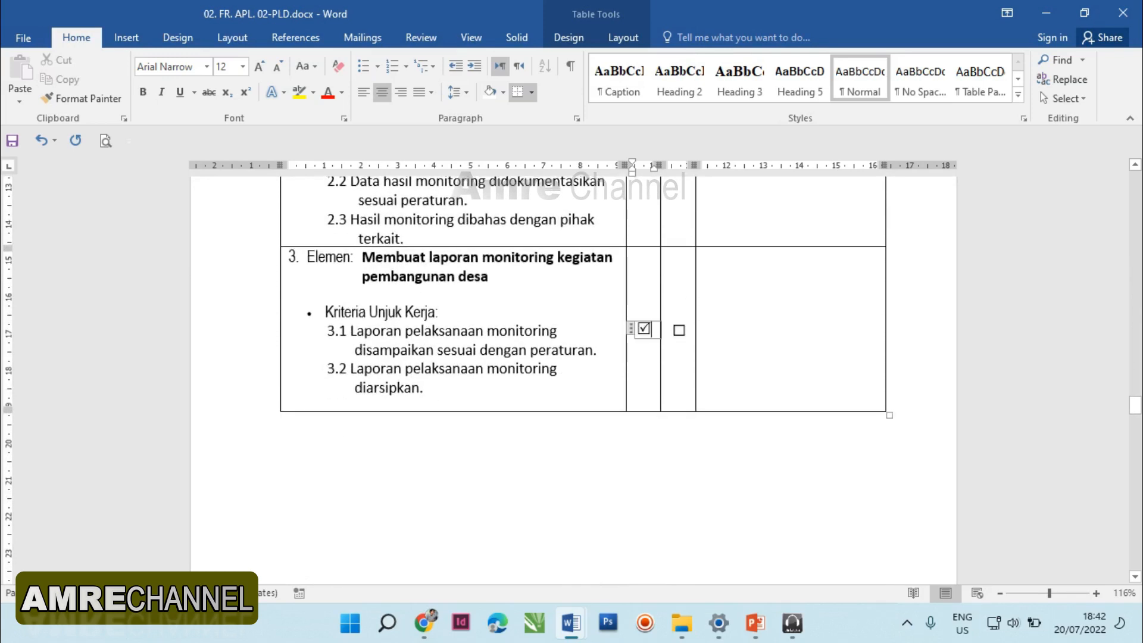
Step: Tick K for two elements of the village development accountability unit on page 6, including element 3, Melakukan publikasi hasil pertanggungjawaban pembangunan desa
scroll(643, 329, down, 8)
scroll(644, 329, down, 2)
click(643, 360)
scroll(643, 361, down, 8)
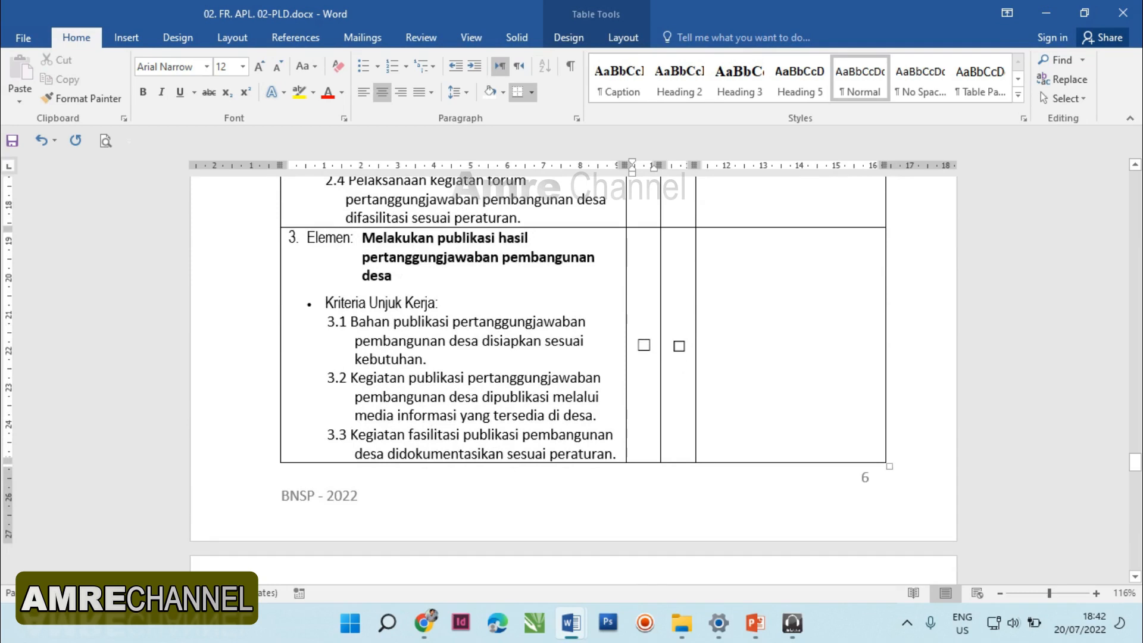
click(644, 344)
Step: Tick one K checkbox in each of the optional units M.74TPP01.010.2 and M.74TPP01.022.2
scroll(573, 380, down, 8)
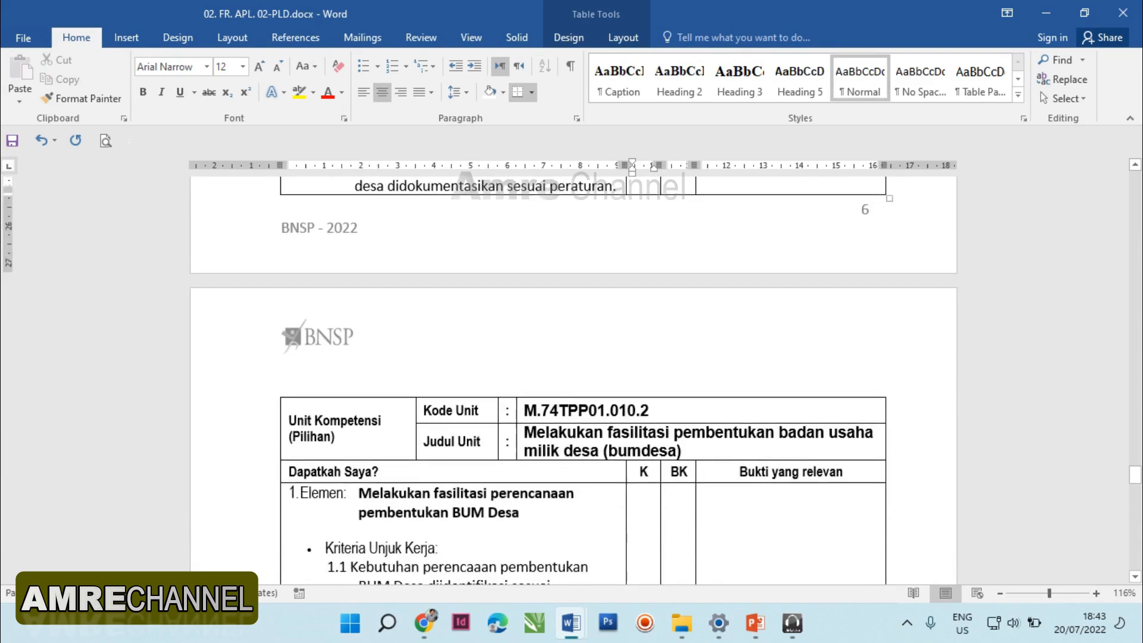
click(643, 410)
scroll(643, 410, down, 6)
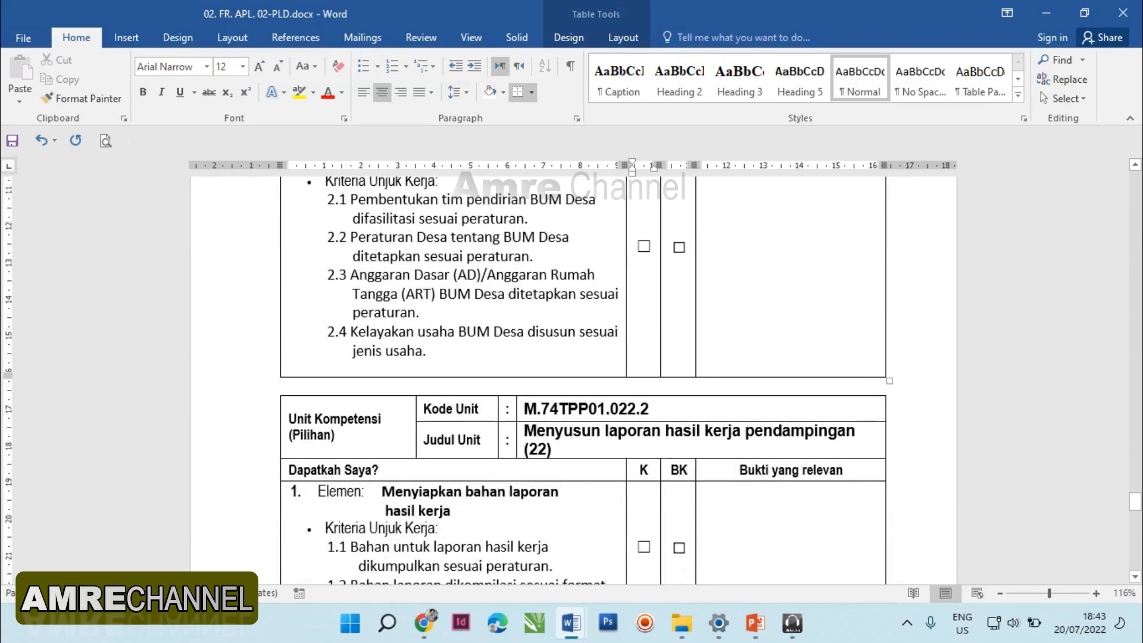
scroll(643, 297, down, 3)
click(644, 366)
Step: Set the font colour of the hidden evidence list for the element Melakukan fasilitasi pendataan desa in unit 1 to black
scroll(584, 381, up, 20)
scroll(574, 381, up, 15)
scroll(574, 381, up, 3)
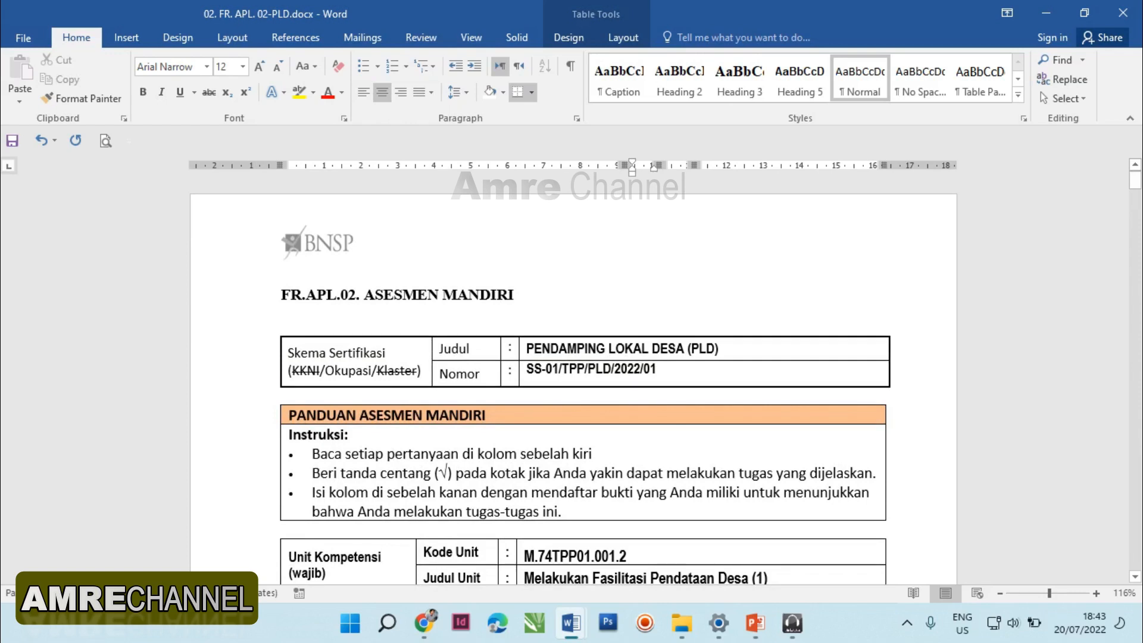
scroll(574, 381, down, 4)
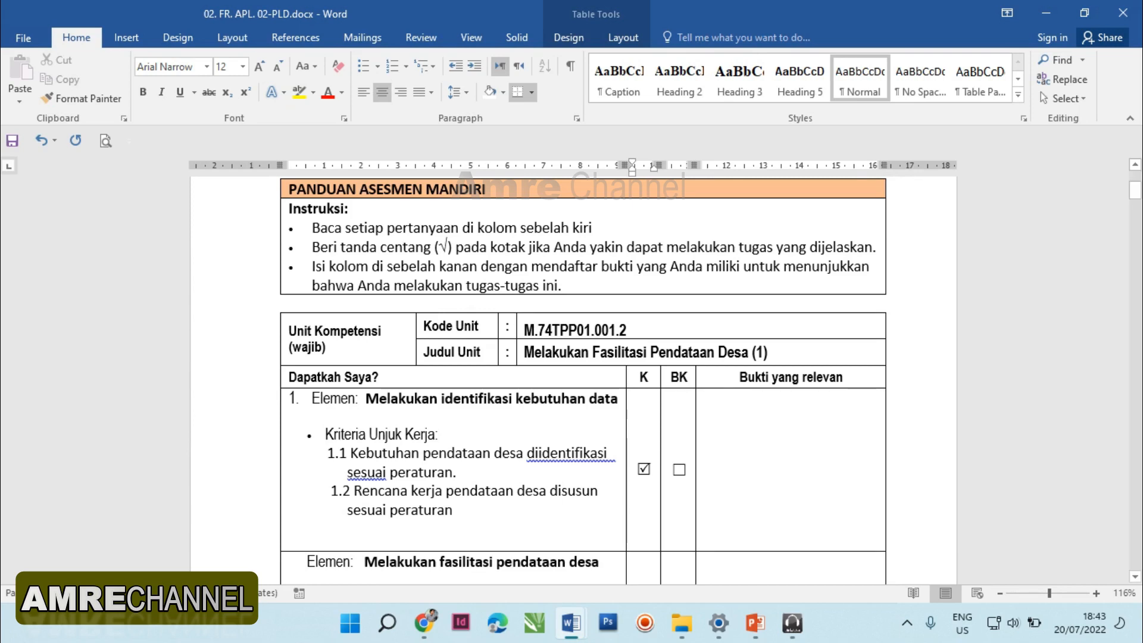
scroll(589, 381, down, 3)
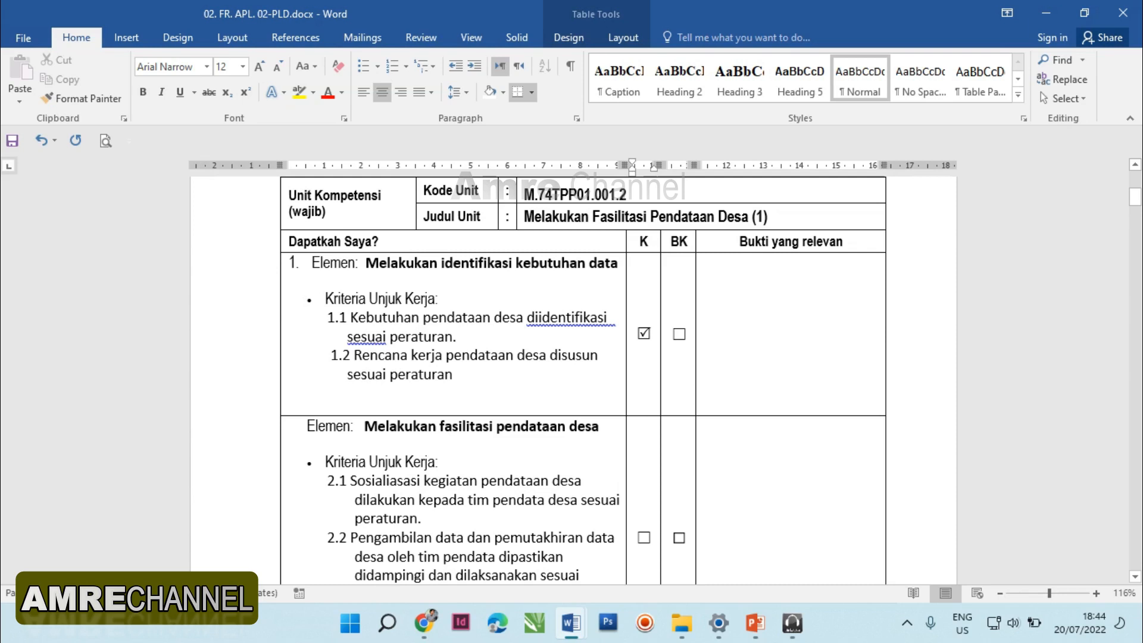
scroll(584, 381, down, 3)
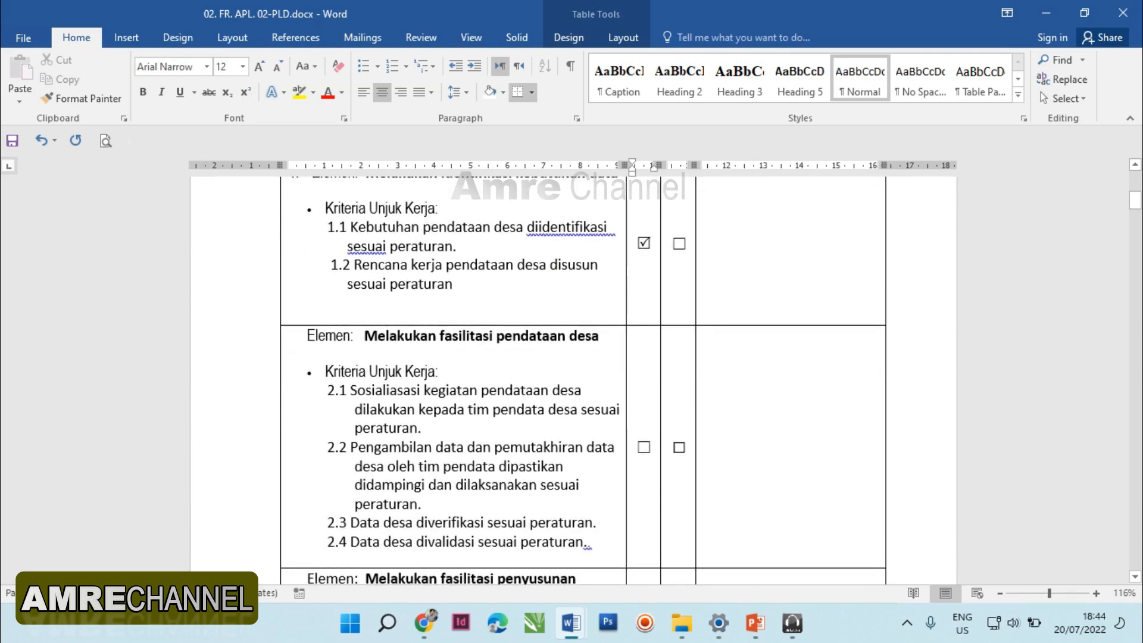
drag(705, 350, 773, 464)
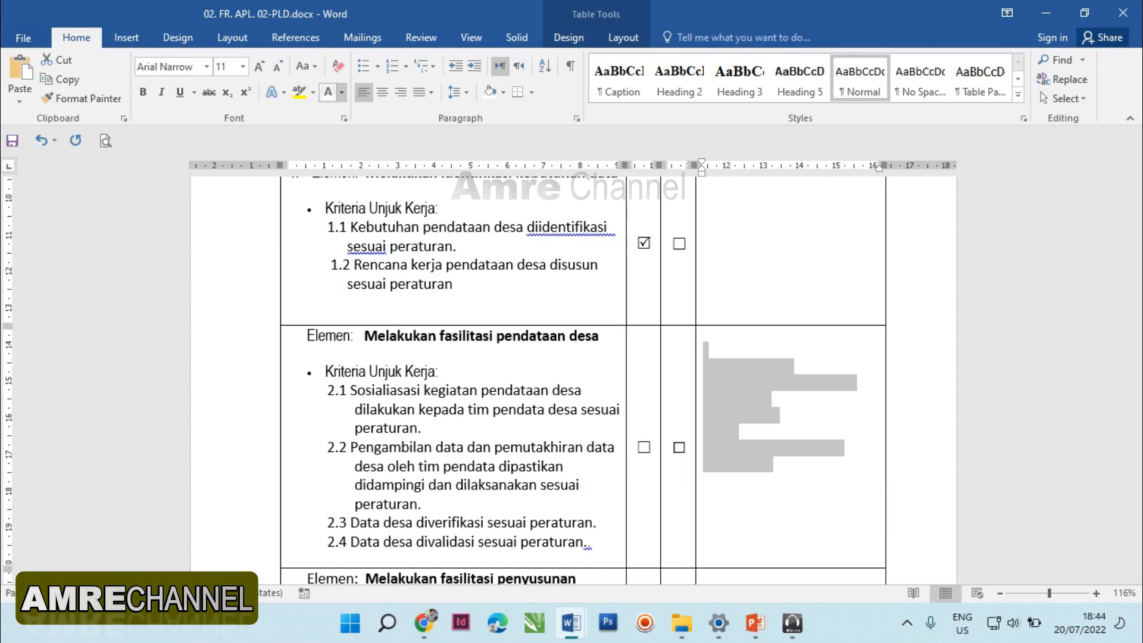
click(342, 91)
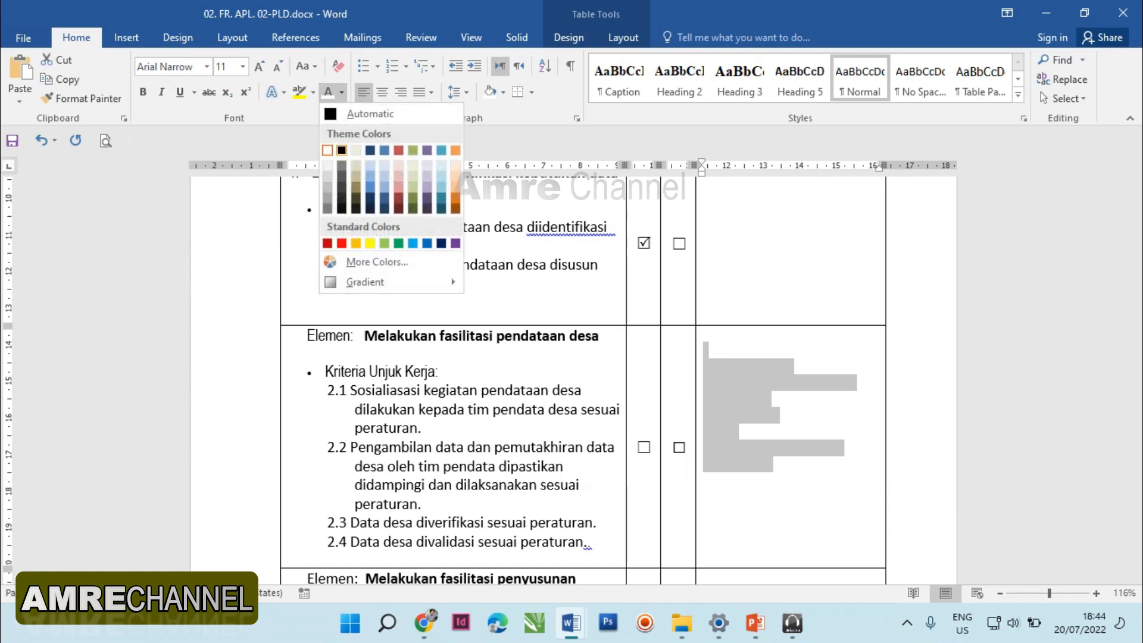
click(341, 150)
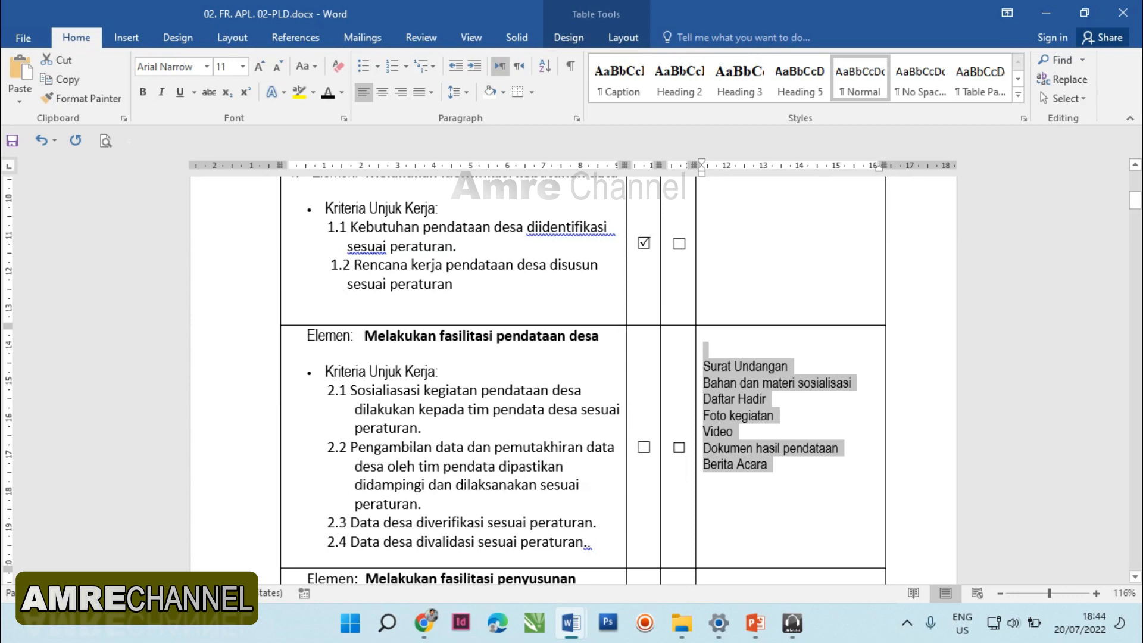
Step: Set the font colour of the hidden heading line above the evidence list to black
click(742, 367)
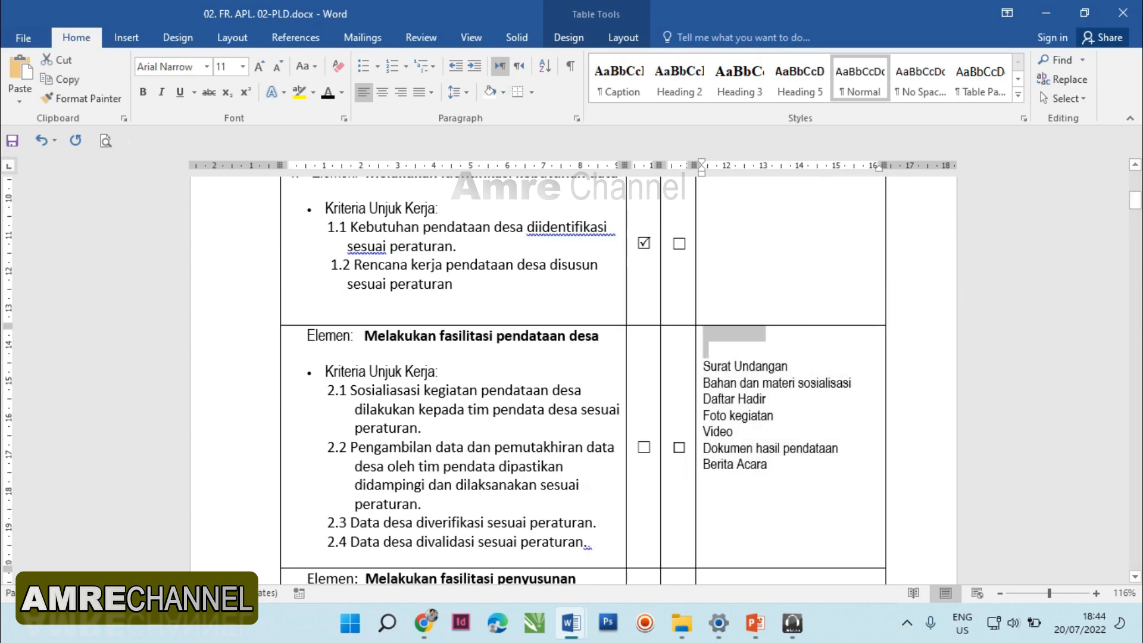
click(503, 93)
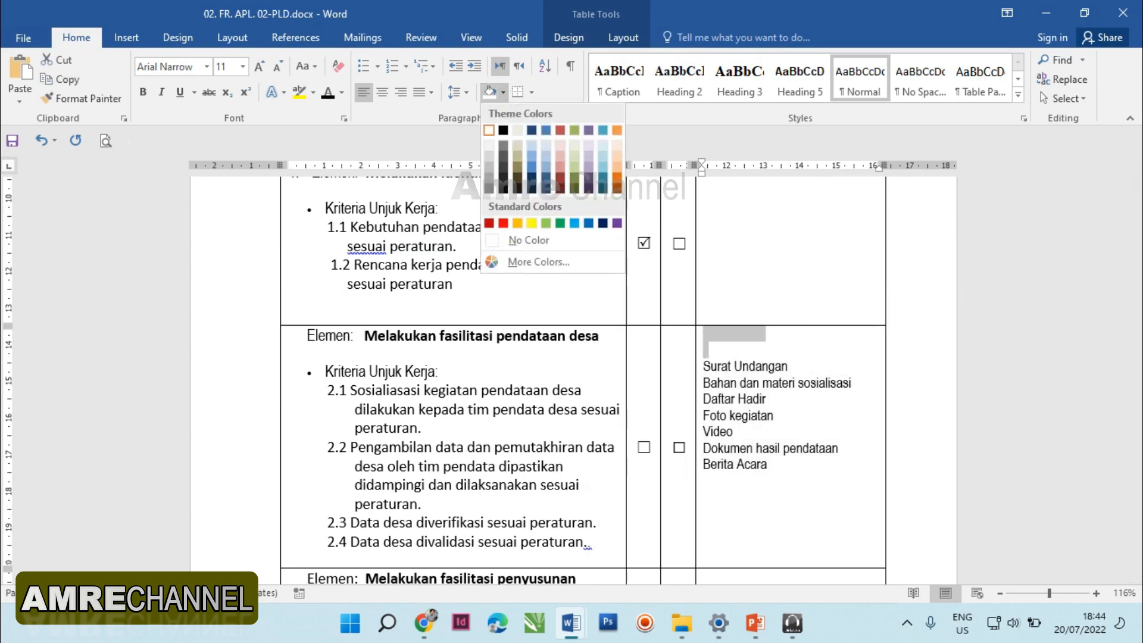
click(327, 93)
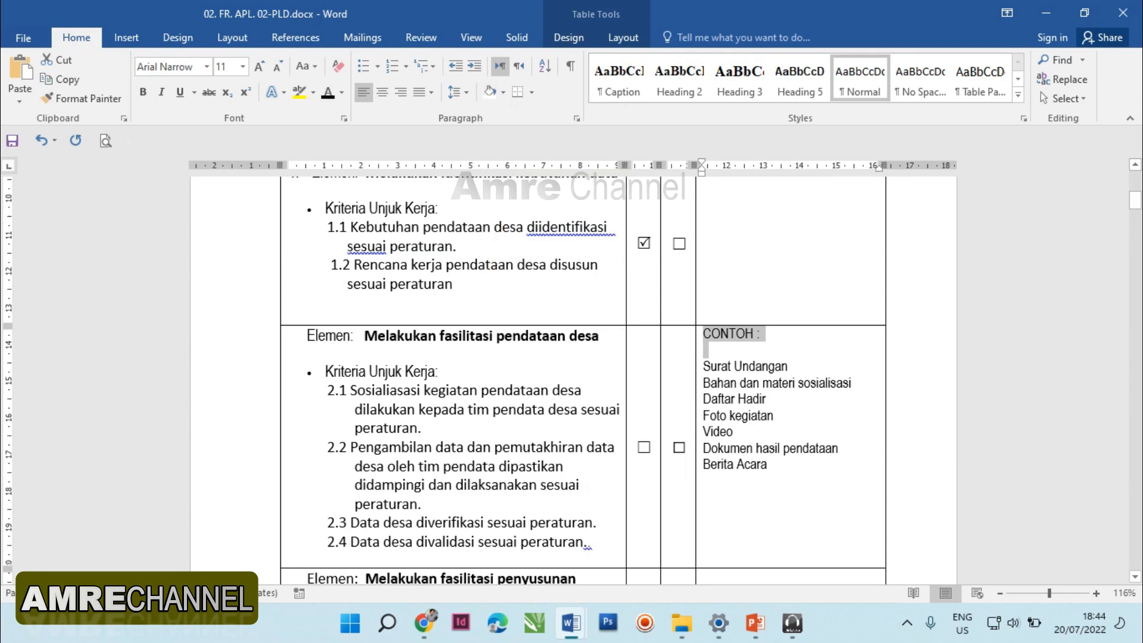
Step: Go through the example evidence items for the element Melakukan fasilitasi pendataan desa, from Surat Undangan to Berita Acara, highlighting them
click(721, 366)
drag(704, 367, 793, 368)
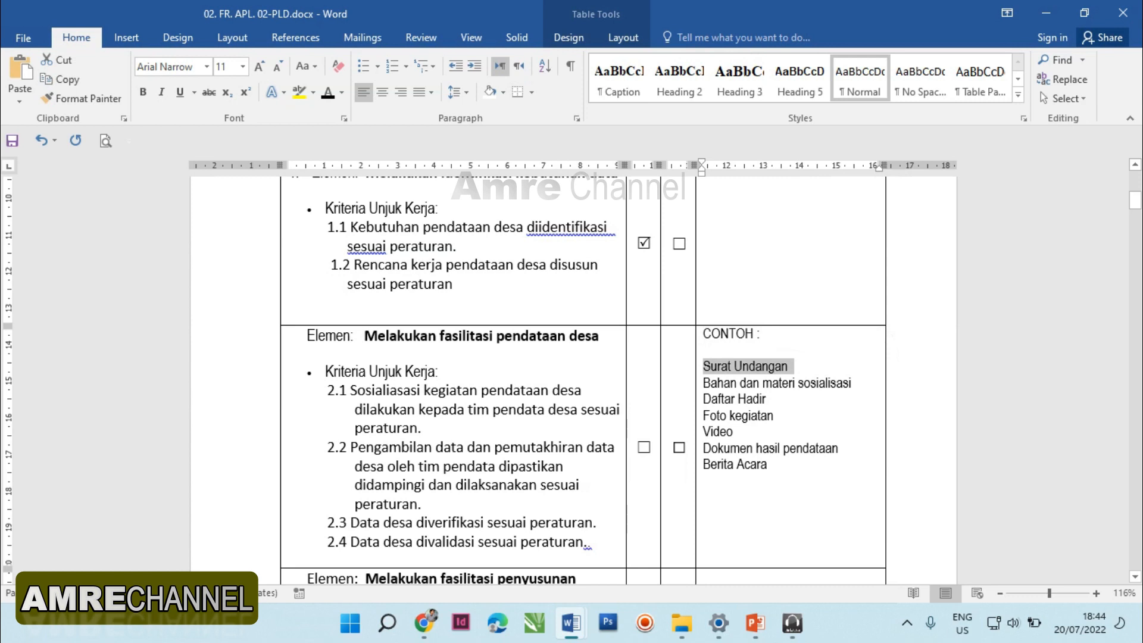
drag(705, 383, 856, 383)
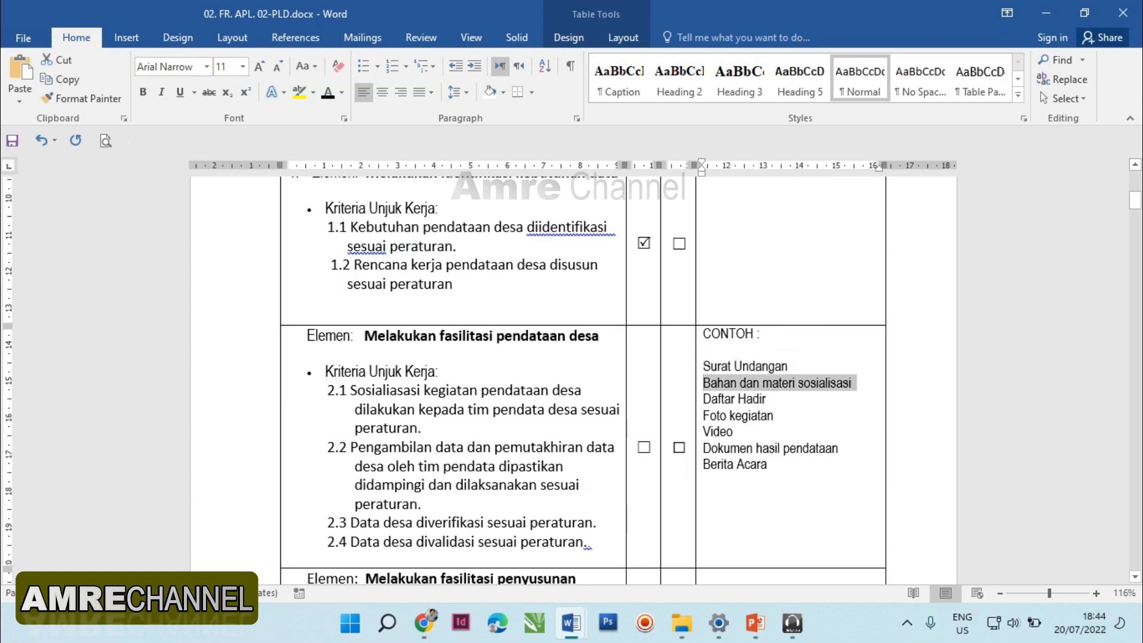
drag(705, 398, 746, 399)
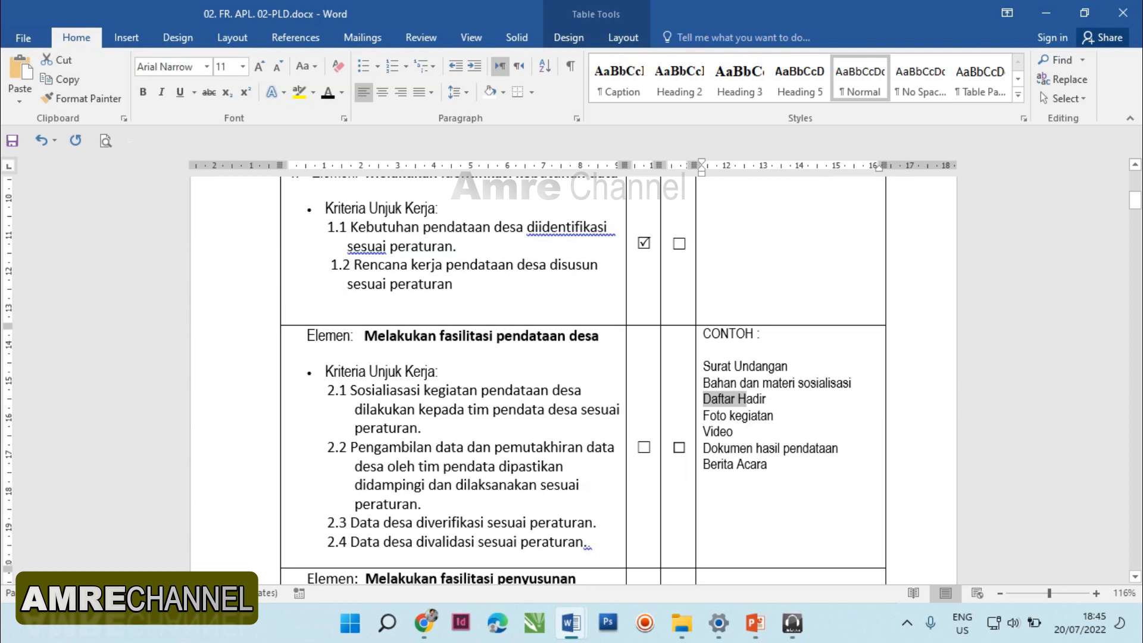
click(768, 465)
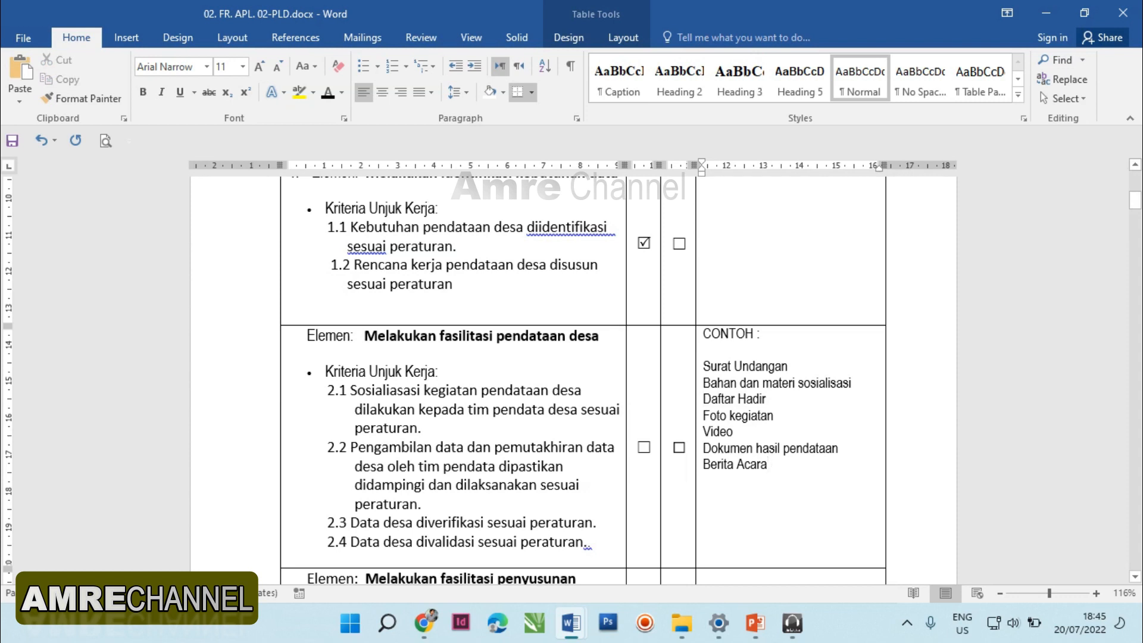
drag(703, 367, 783, 448)
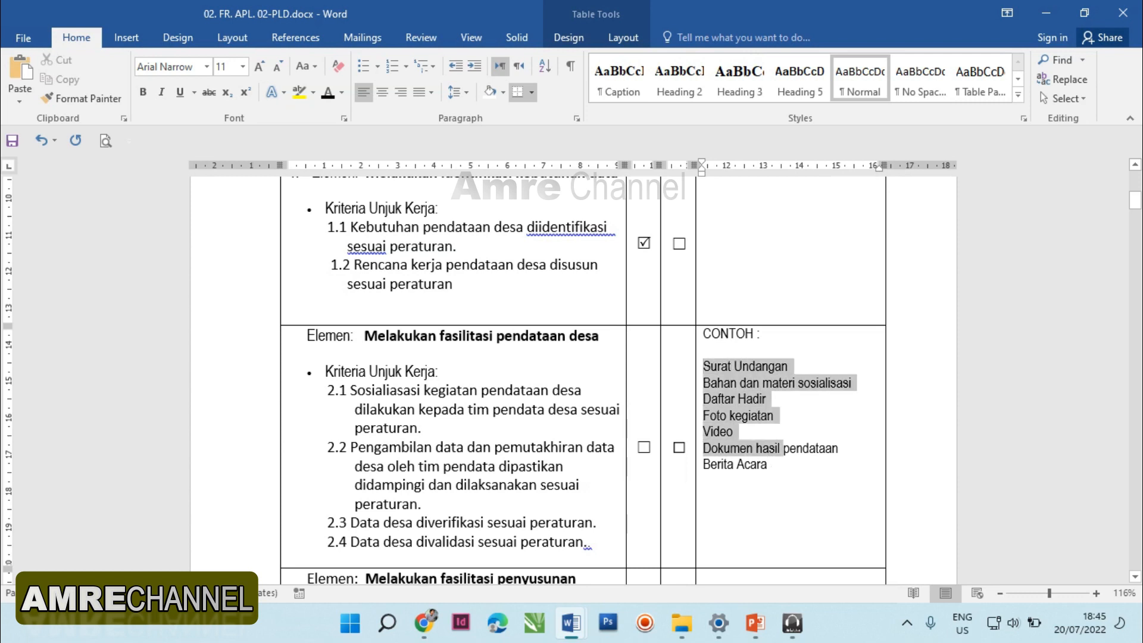
drag(783, 449, 772, 465)
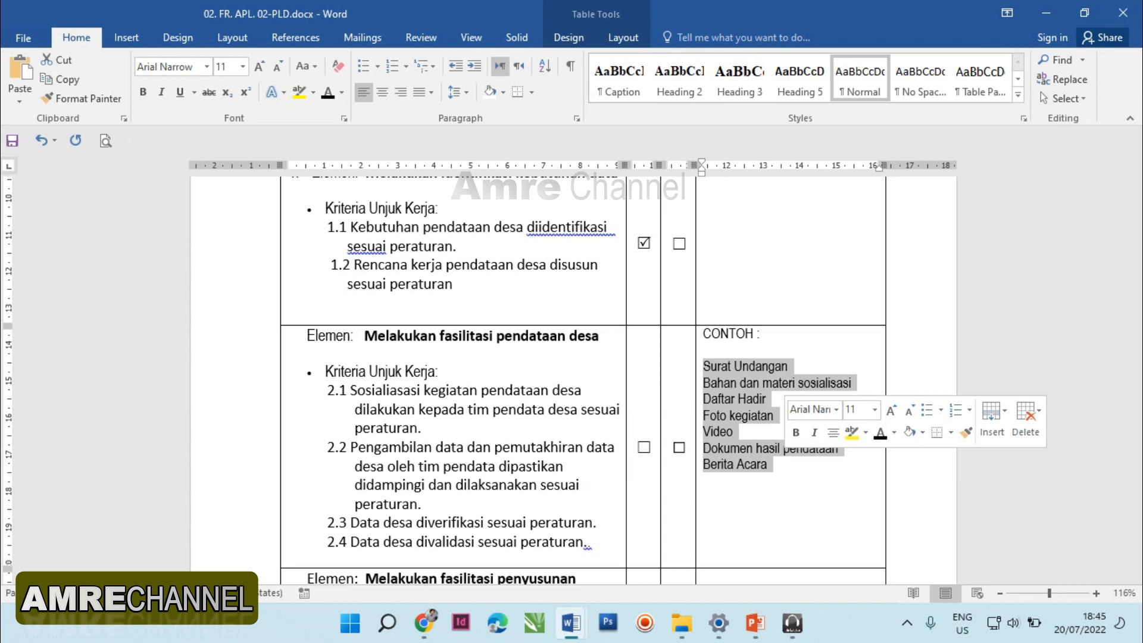
click(774, 415)
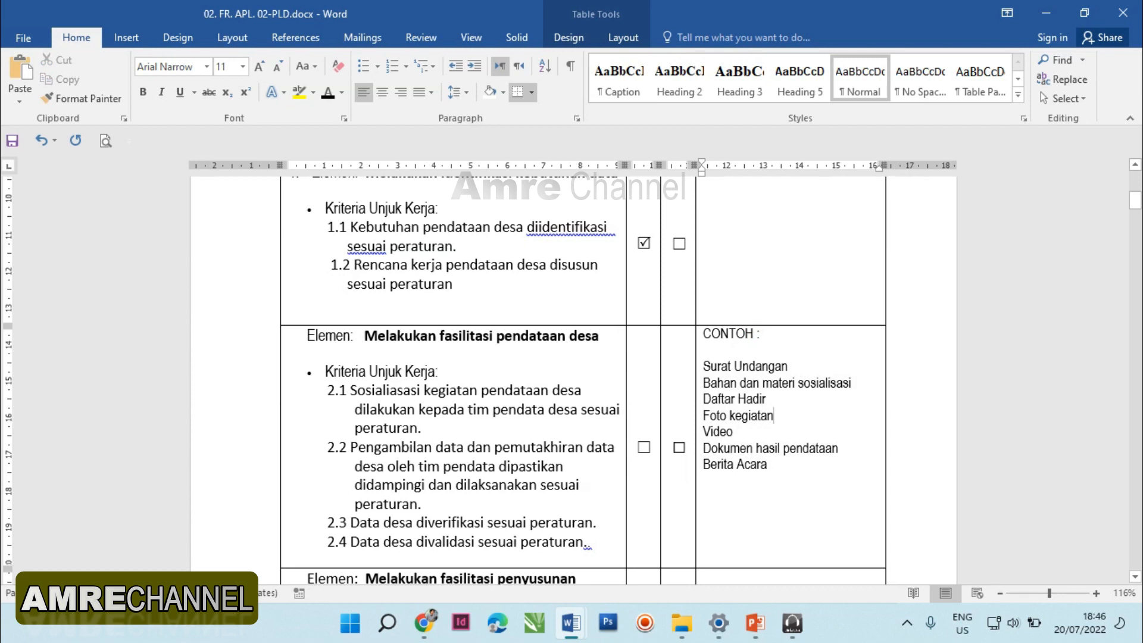
Step: Review the example evidence list in unit 1 and check the K boxes and evidence columns through the remaining competency units
drag(703, 366, 774, 465)
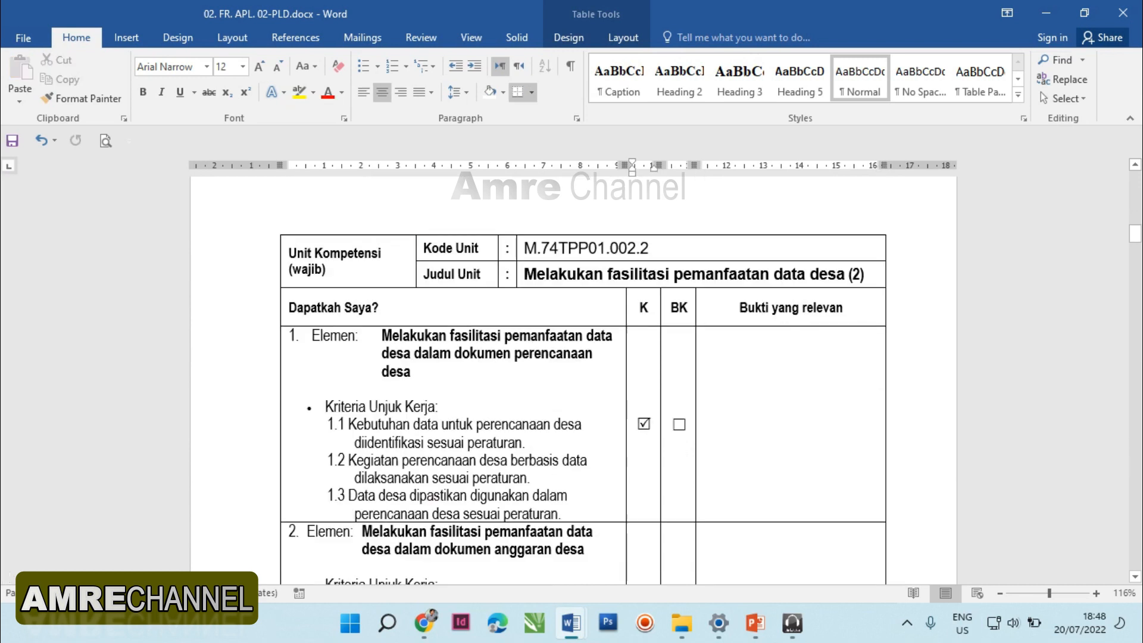
scroll(571, 381, up, 3)
scroll(572, 381, up, 10)
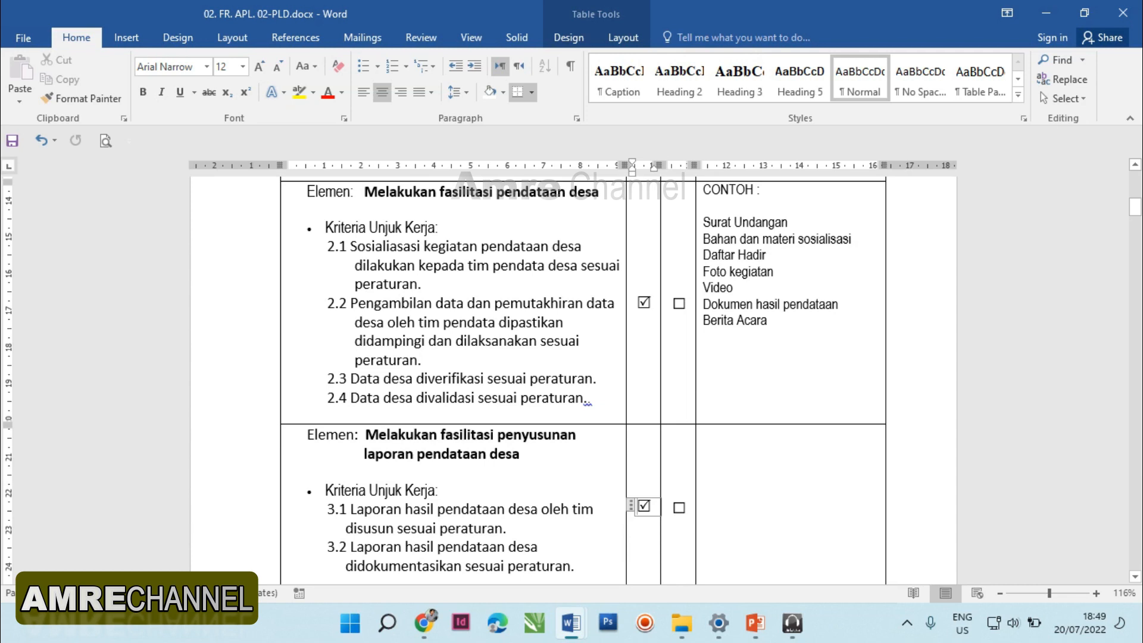
scroll(574, 381, down, 8)
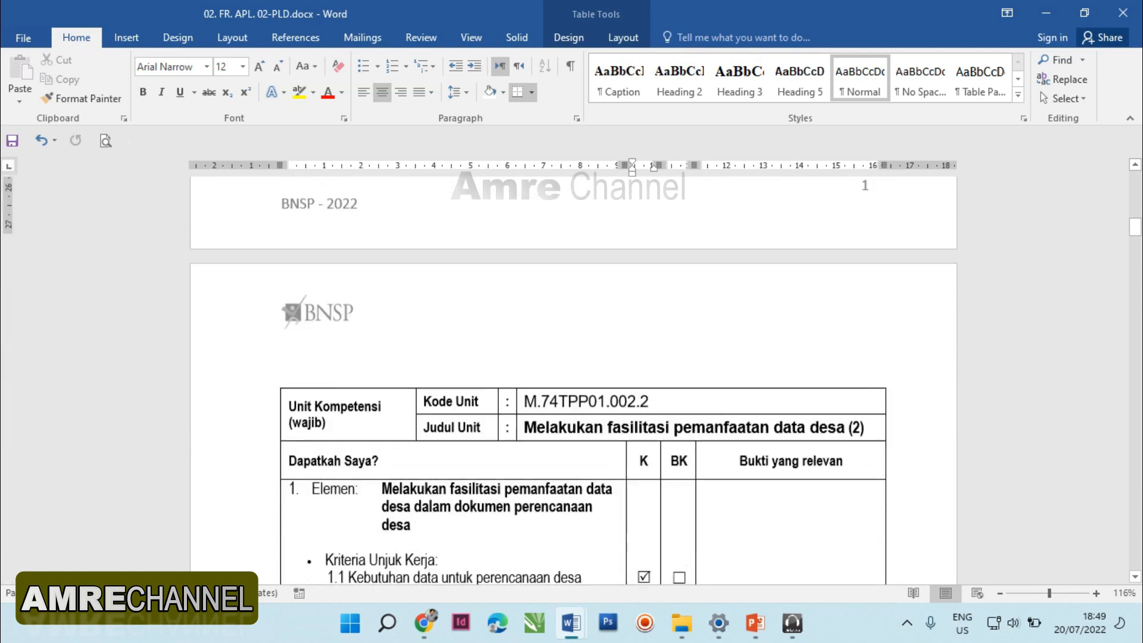
scroll(573, 381, down, 1)
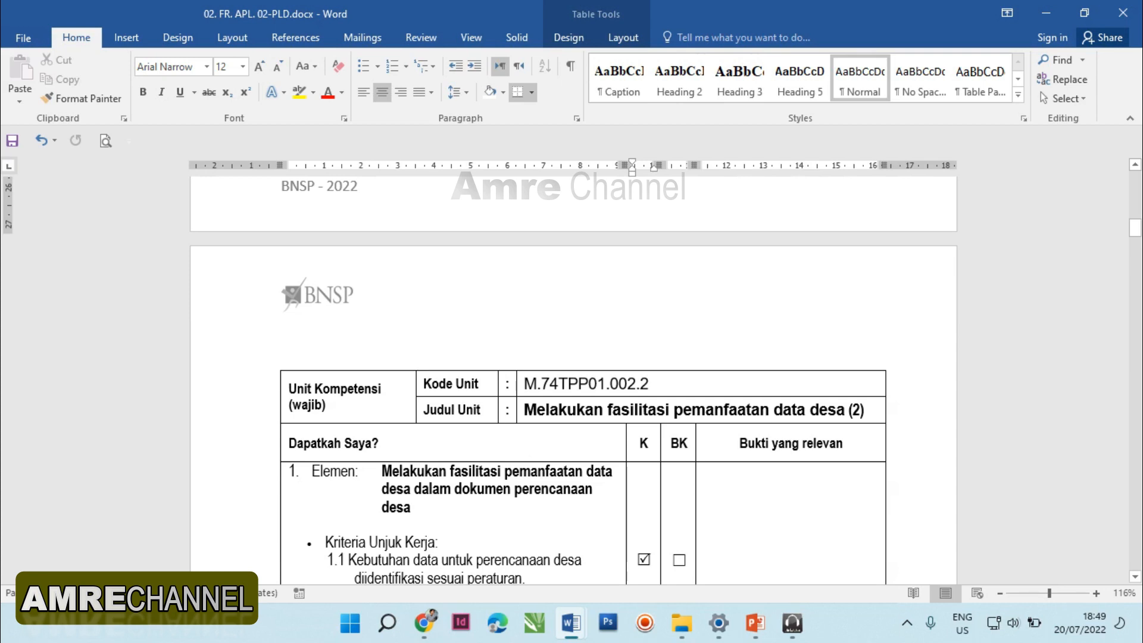
scroll(572, 381, down, 4)
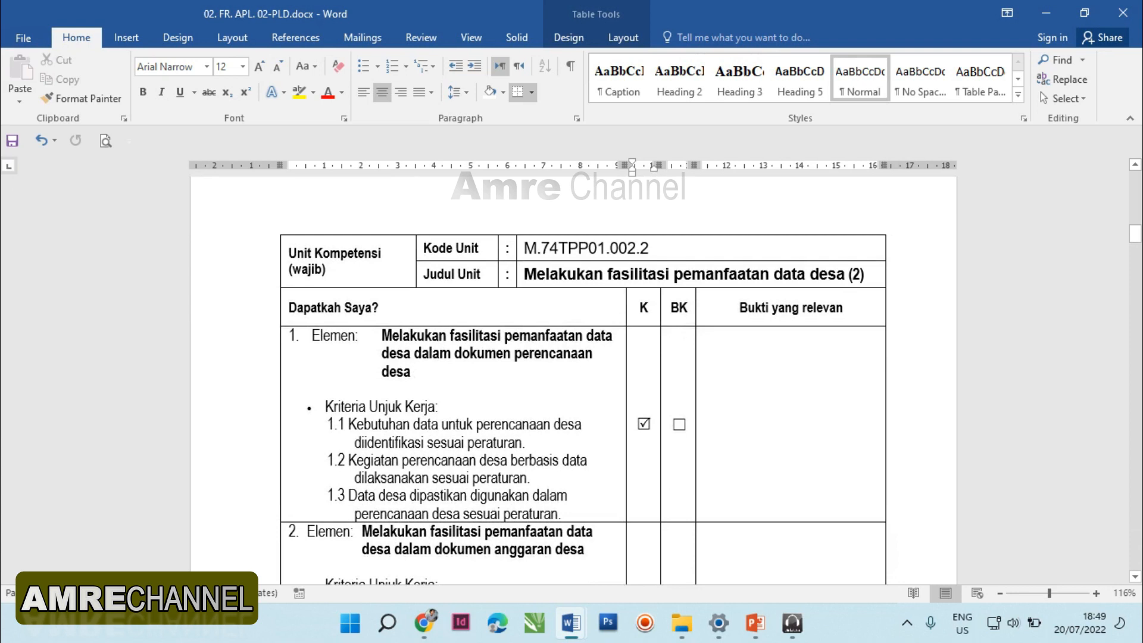
scroll(571, 381, down, 20)
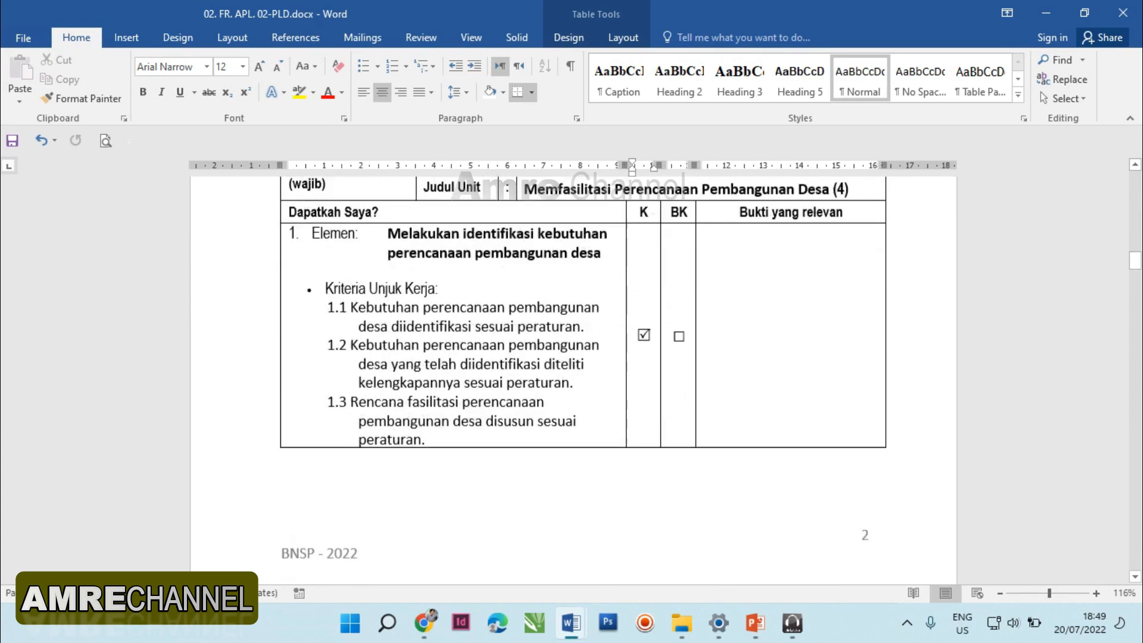
scroll(571, 381, down, 20)
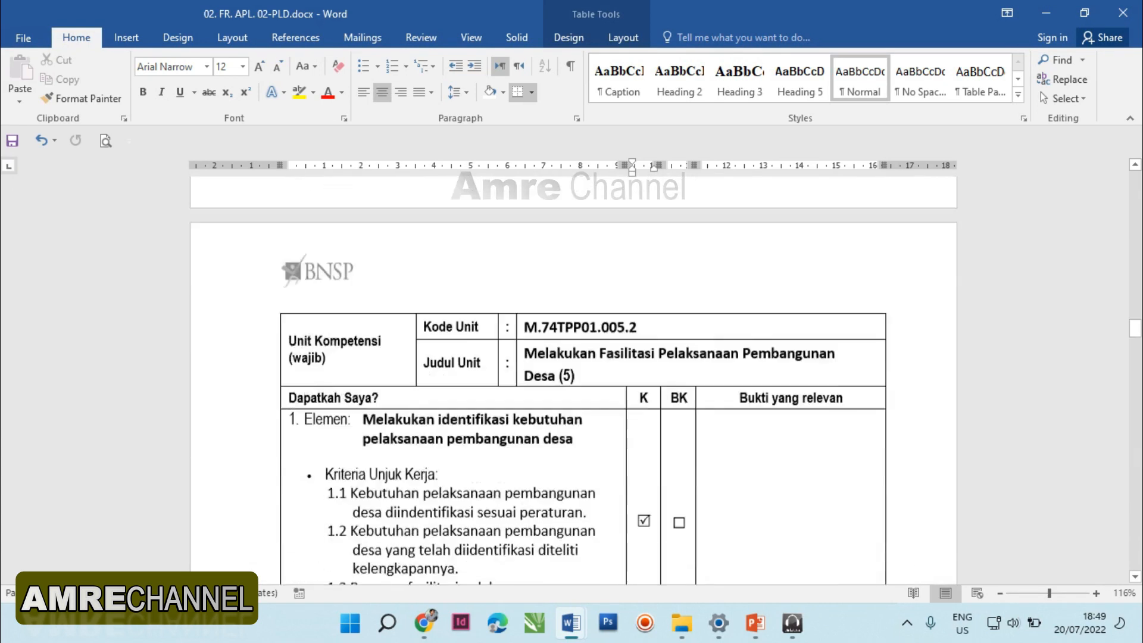
scroll(572, 381, down, 20)
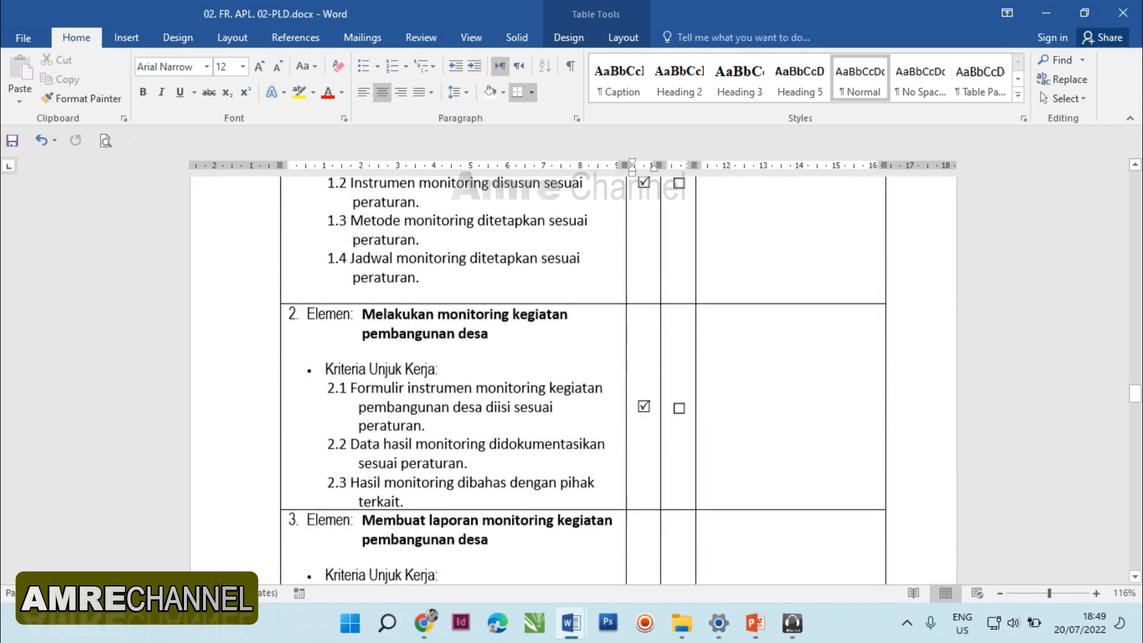
scroll(571, 381, down, 20)
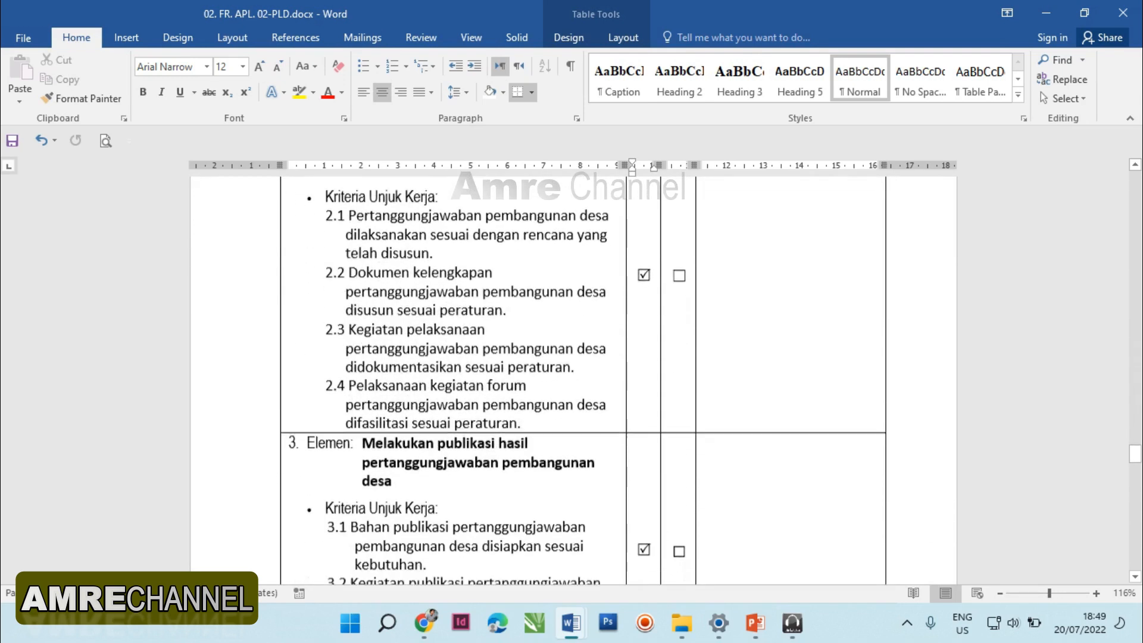
scroll(572, 381, down, 20)
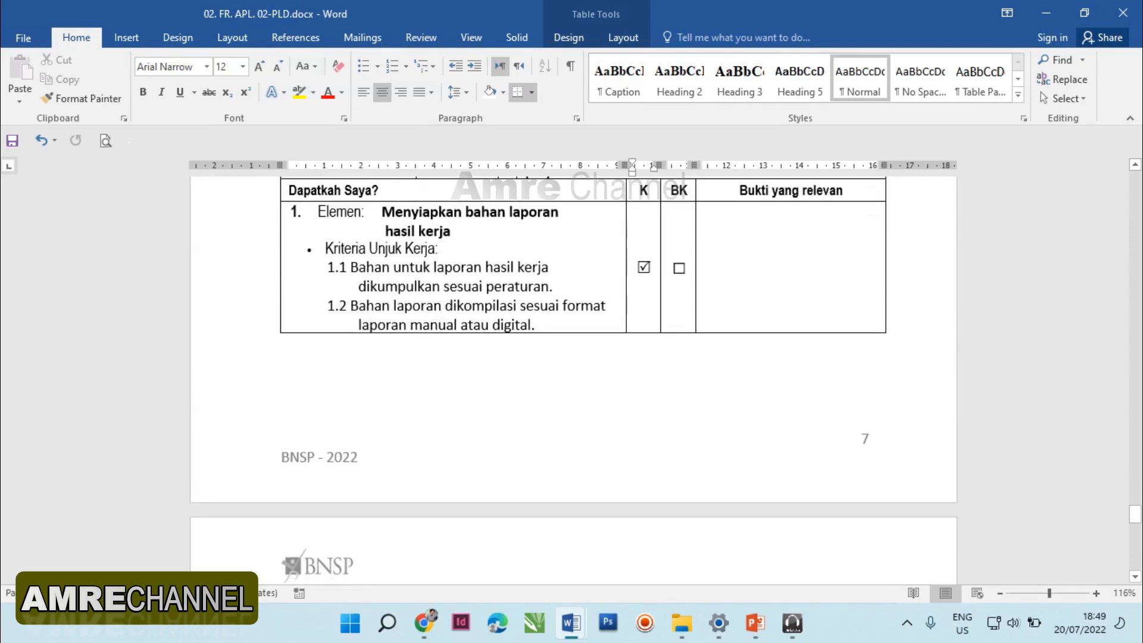
Step: Fill in Amre Channel under Nama Asesi in the signature table at the end of the form
scroll(572, 381, down, 1)
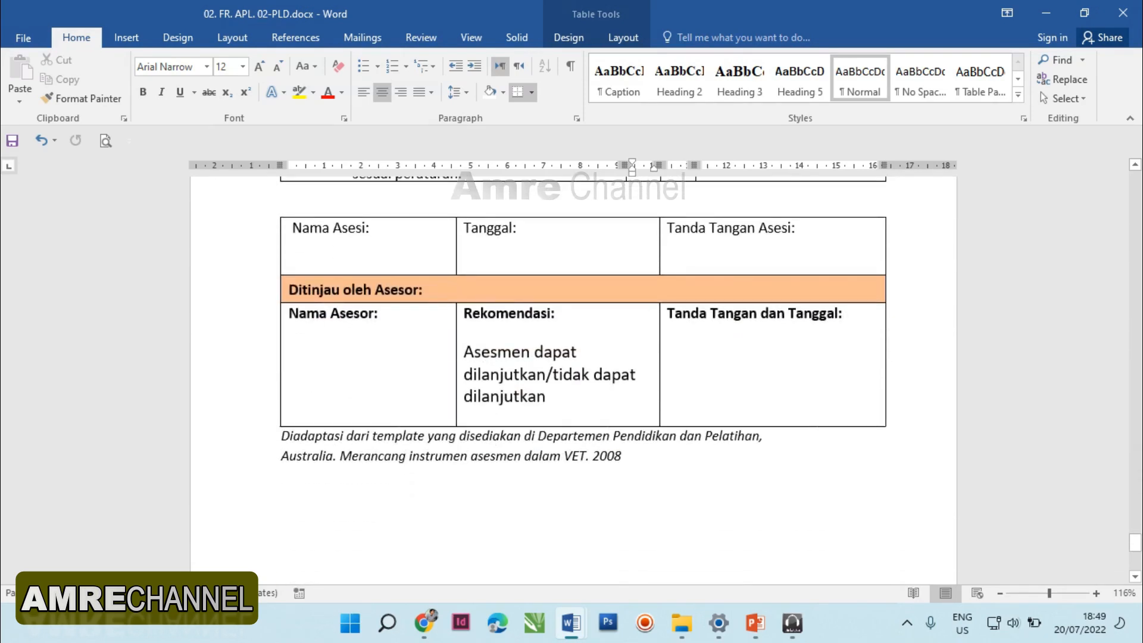
click(290, 247)
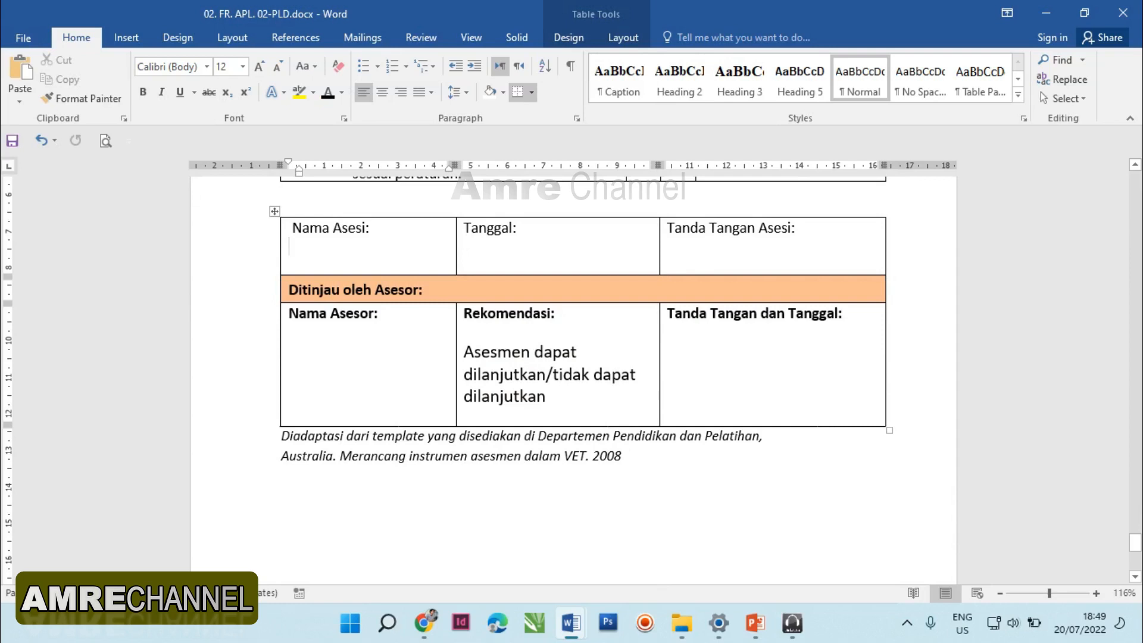
text(Amre Channe)
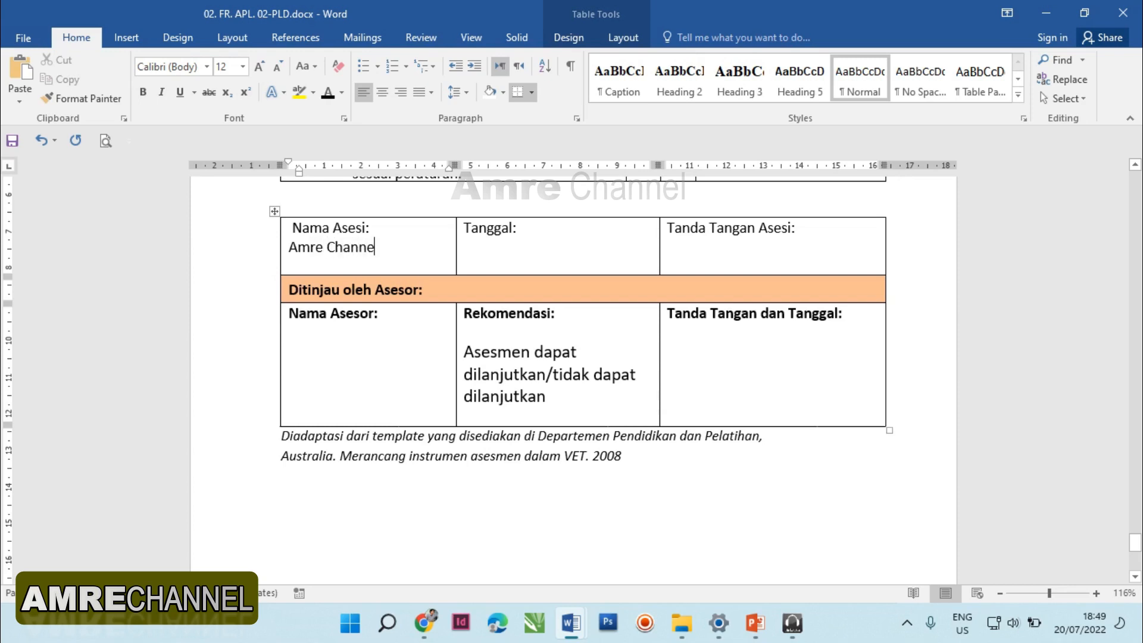
text(l)
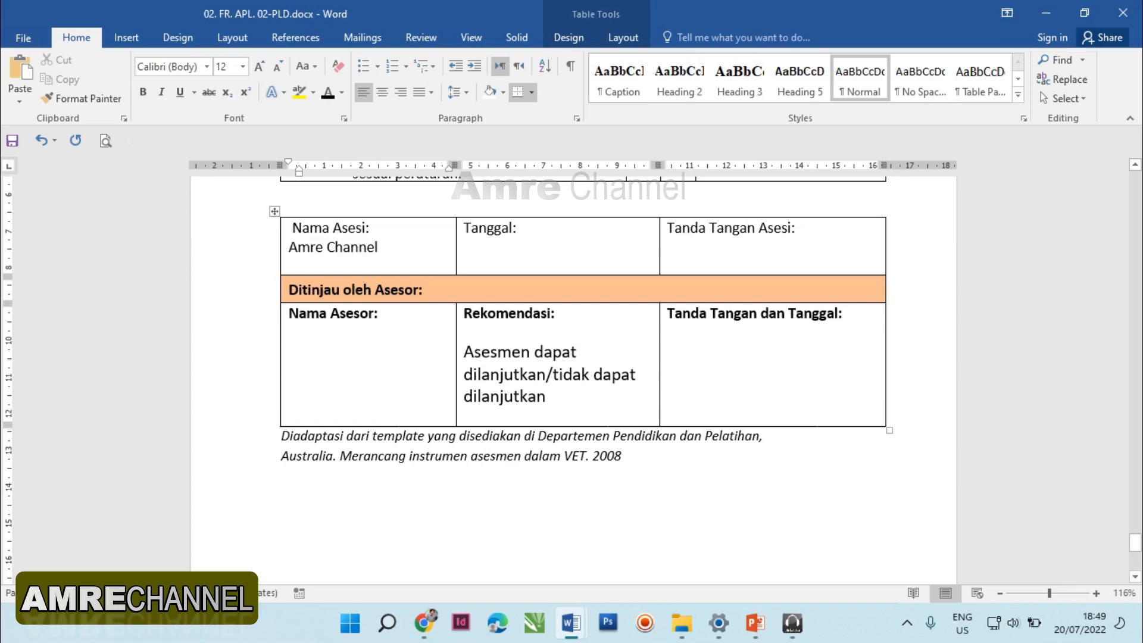